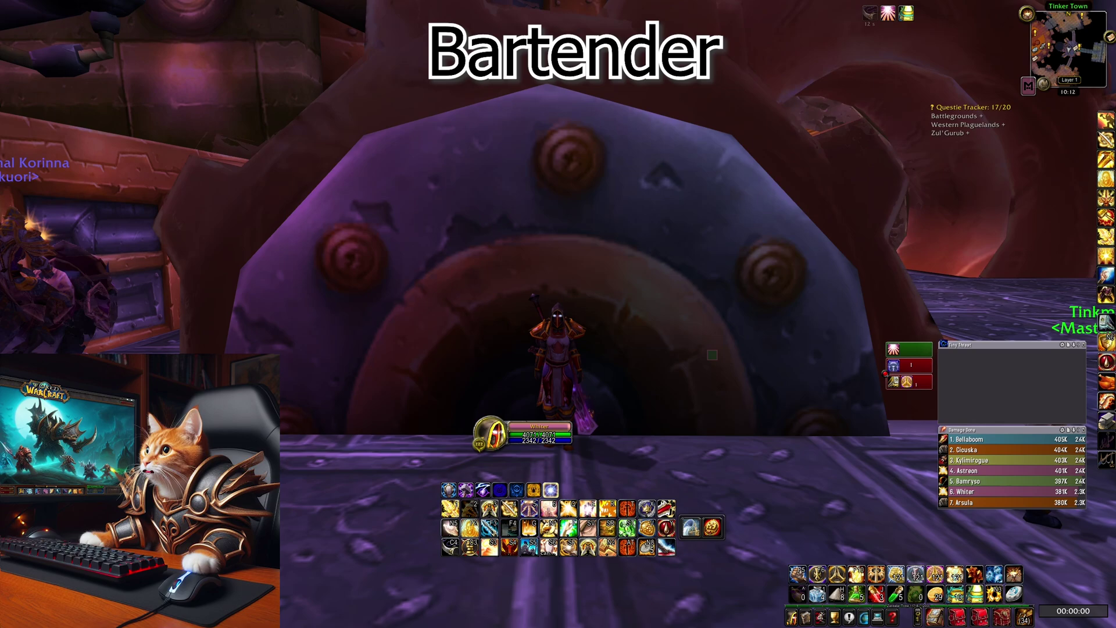
- Unlock the action bars, move Bar 1 up and back, relock, and open Bartender4 options
mouse_move(976, 86)
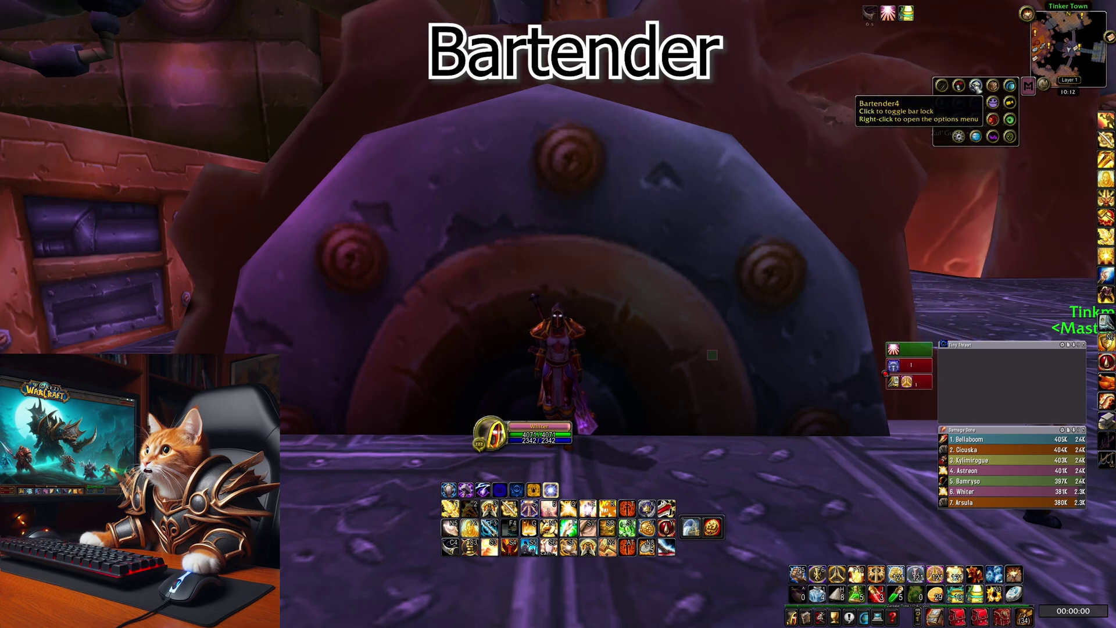
left_click(976, 86)
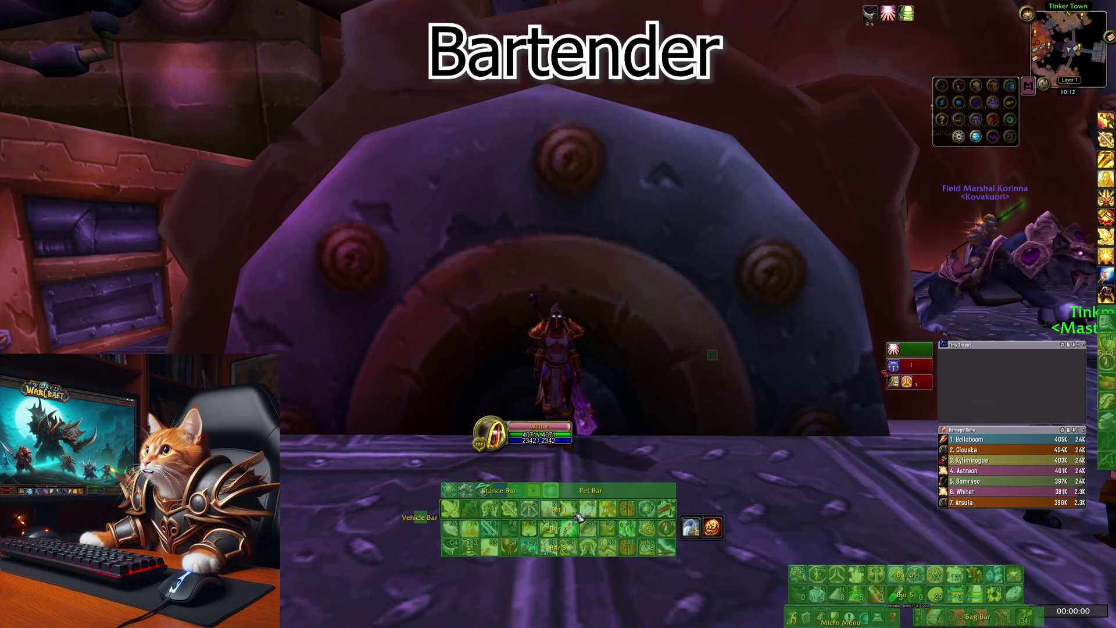
left_click_drag(578, 516, 529, 504)
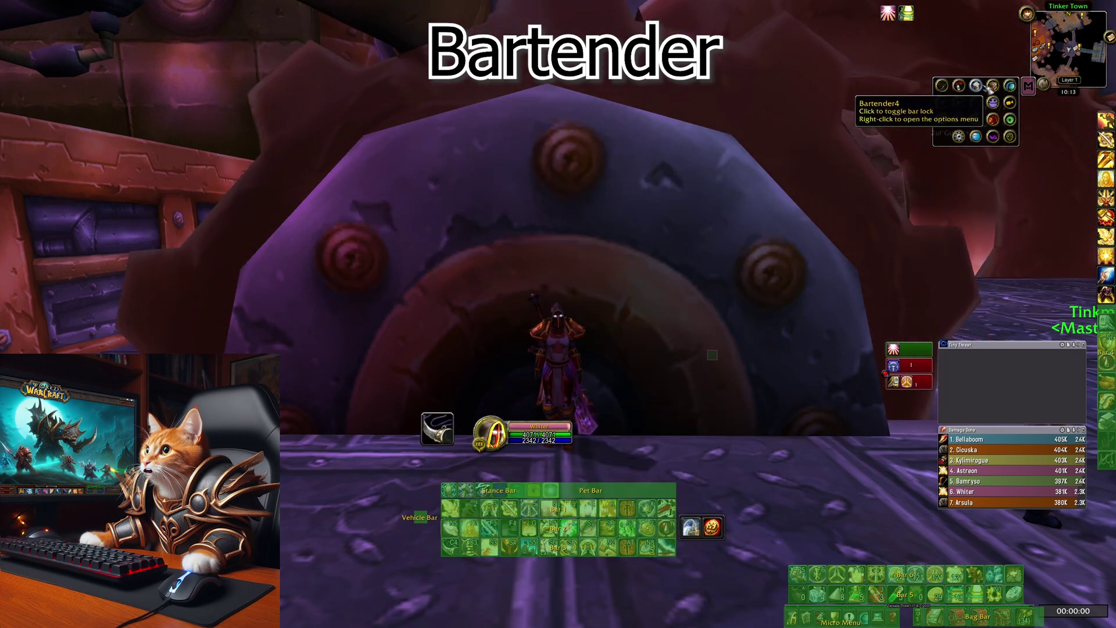
left_click(988, 86)
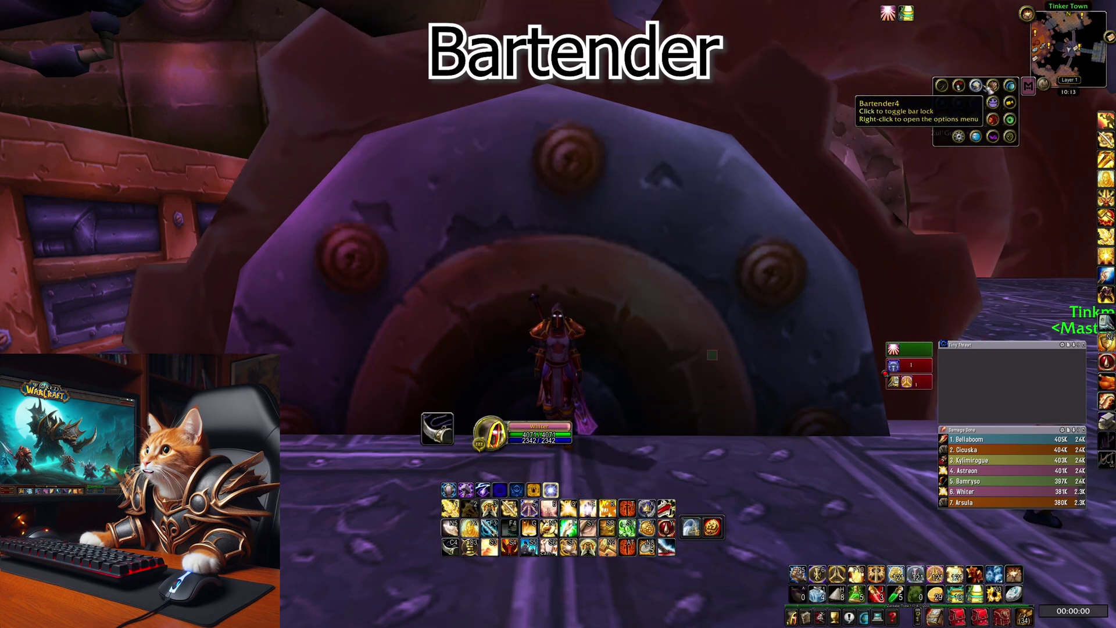
right_click(989, 86)
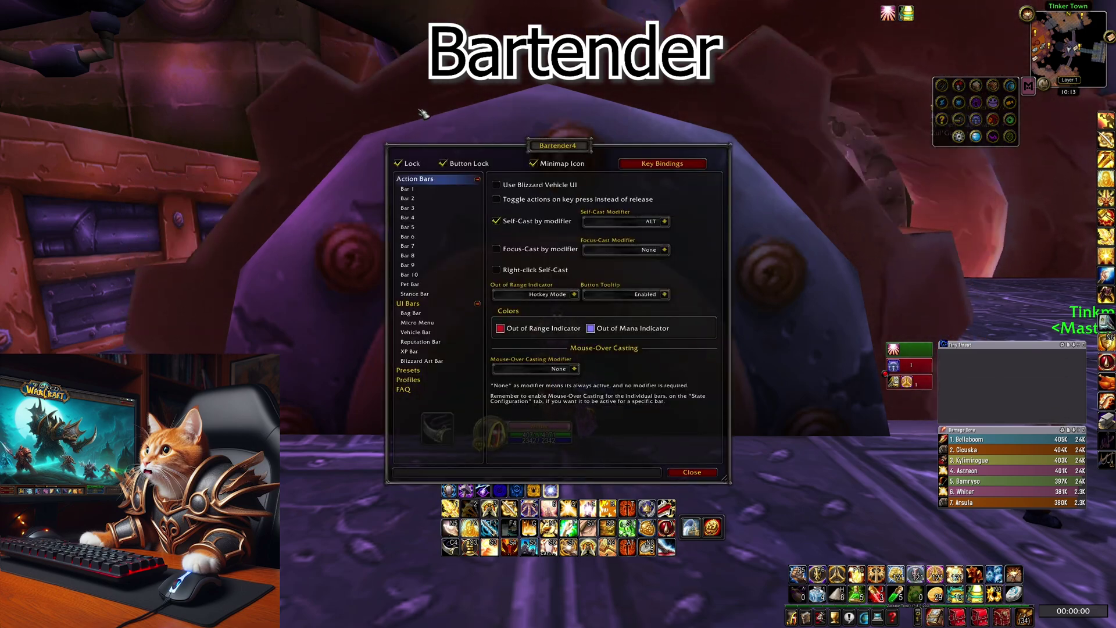
- Keep Bar 1 enabled with 12 buttons in a single row after previewing other layouts
left_click(409, 189)
left_click(519, 218)
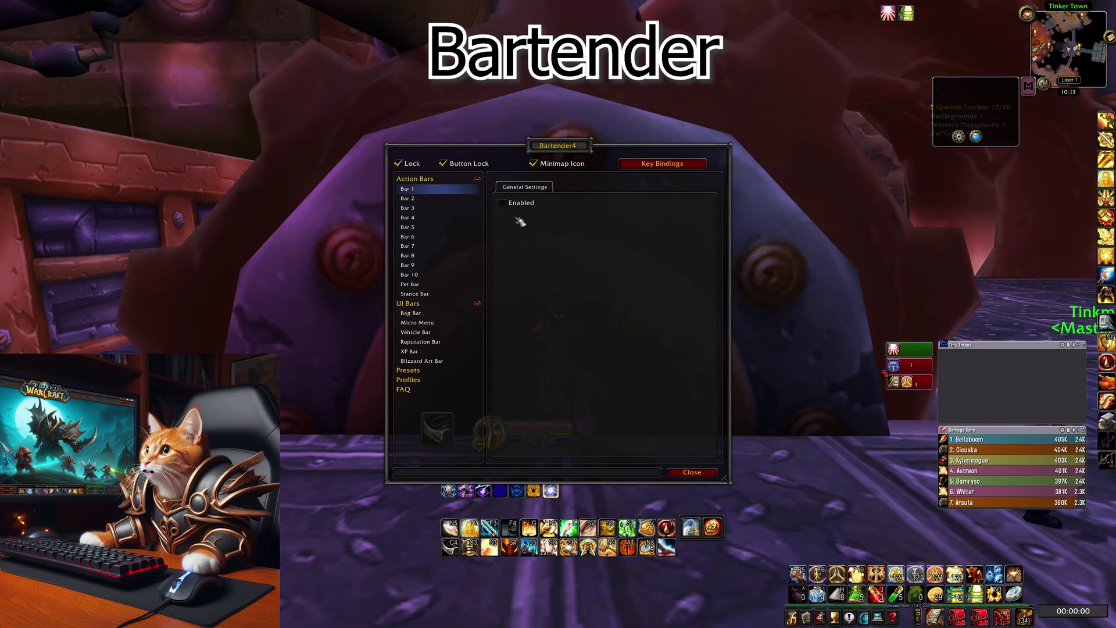
left_click(509, 206)
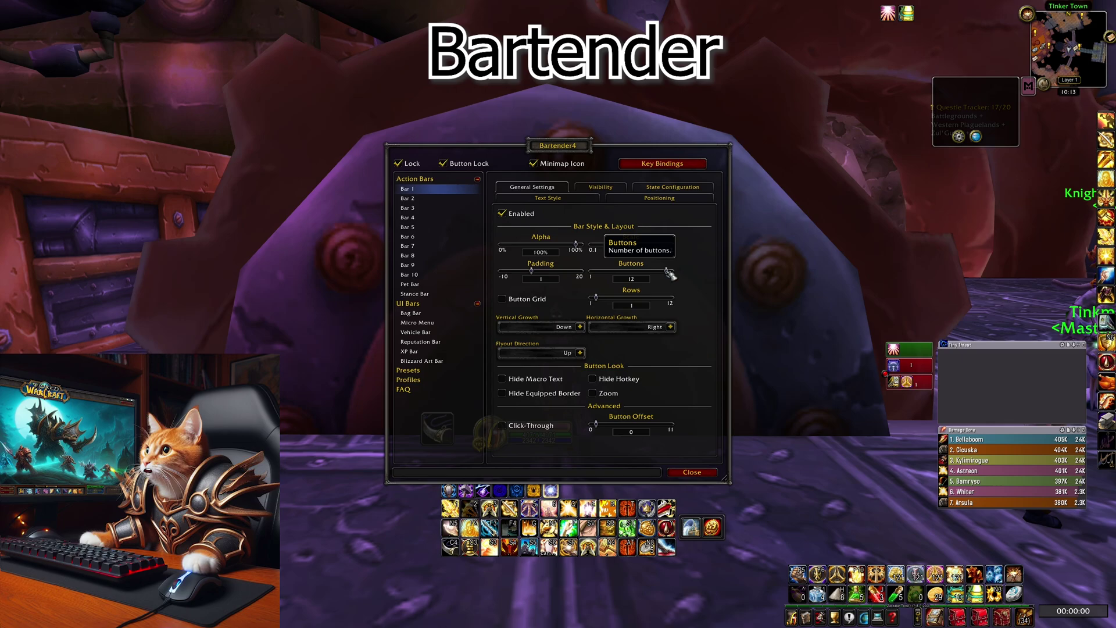
left_click_drag(670, 273, 605, 307)
left_click(636, 299)
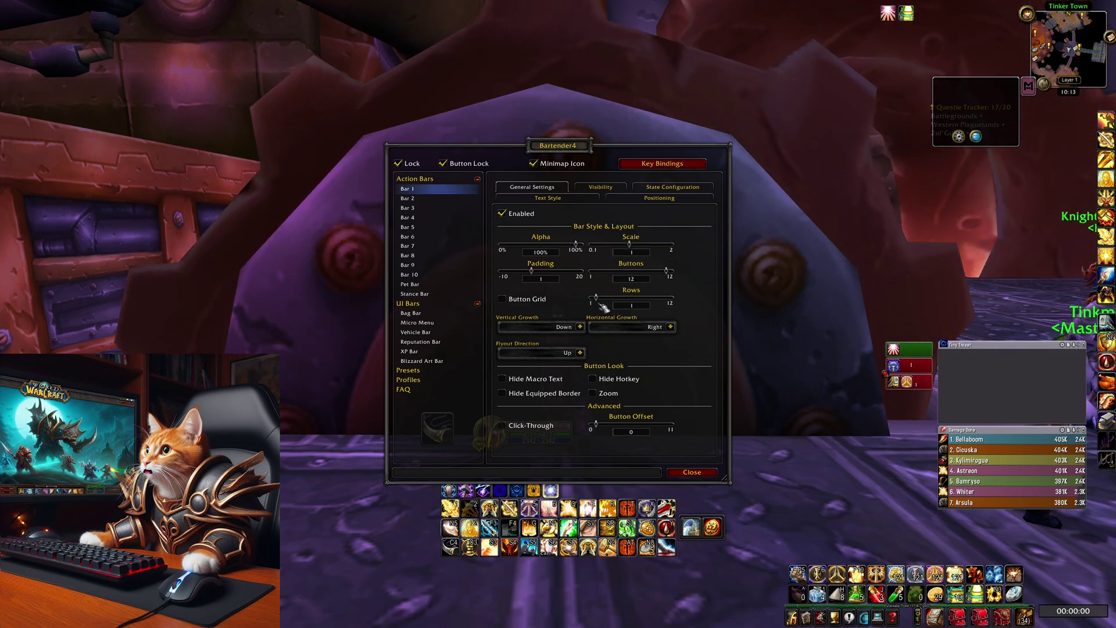
- Review the settings of Bars 4, 5, 7, 8, 9, 10, Pet, Stance and Bag Bar
left_click(408, 198)
left_click(408, 218)
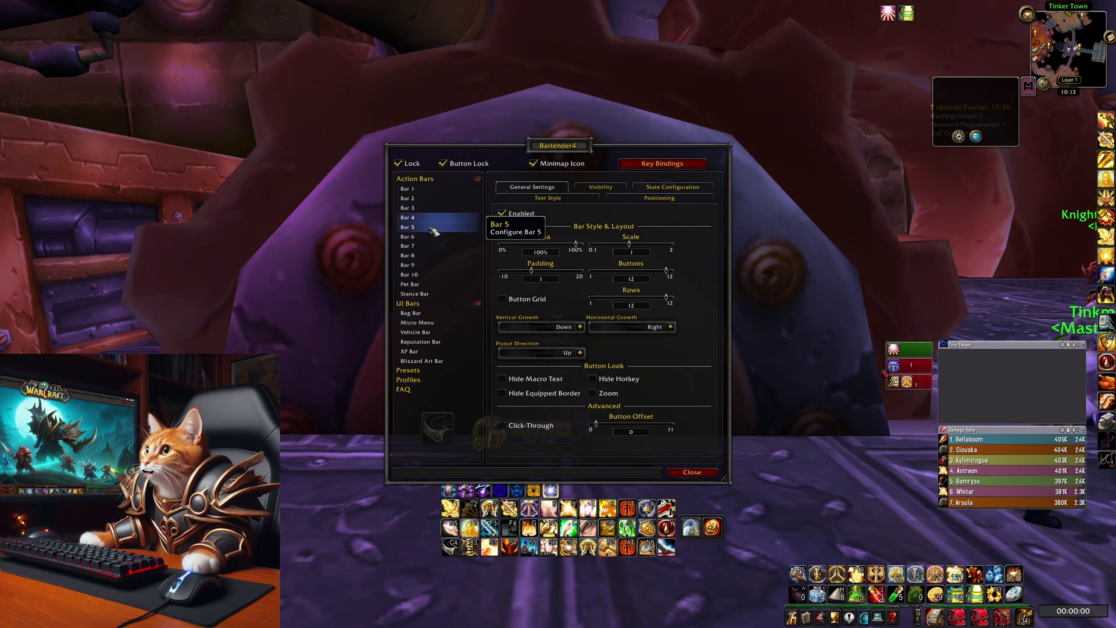
left_click(432, 227)
left_click(429, 246)
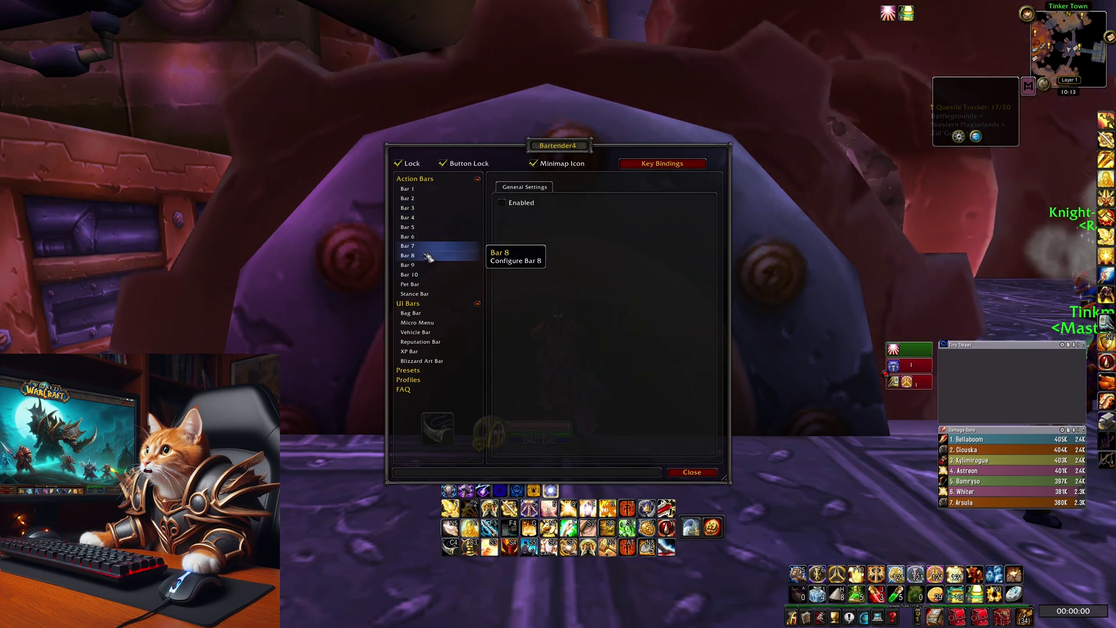
left_click(414, 256)
left_click(411, 265)
left_click(419, 275)
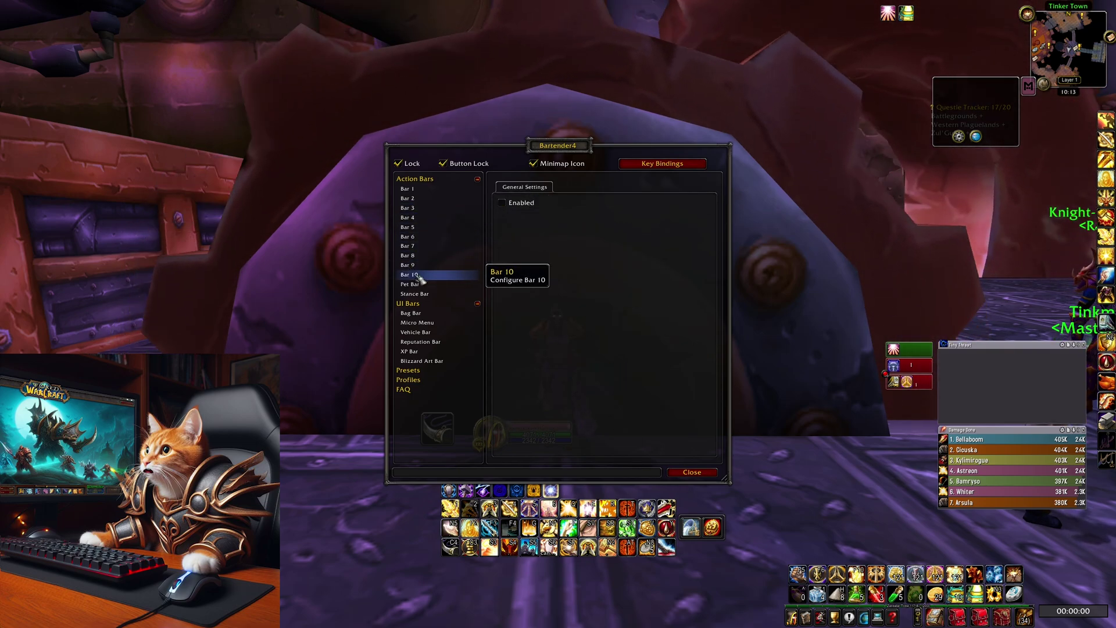
left_click(431, 284)
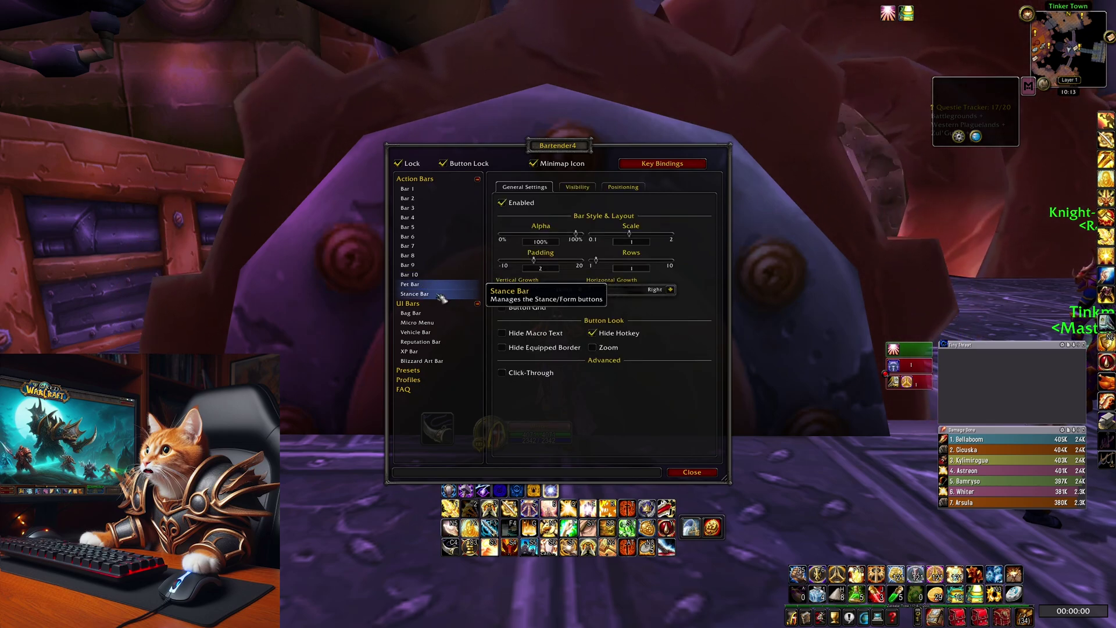
left_click(439, 296)
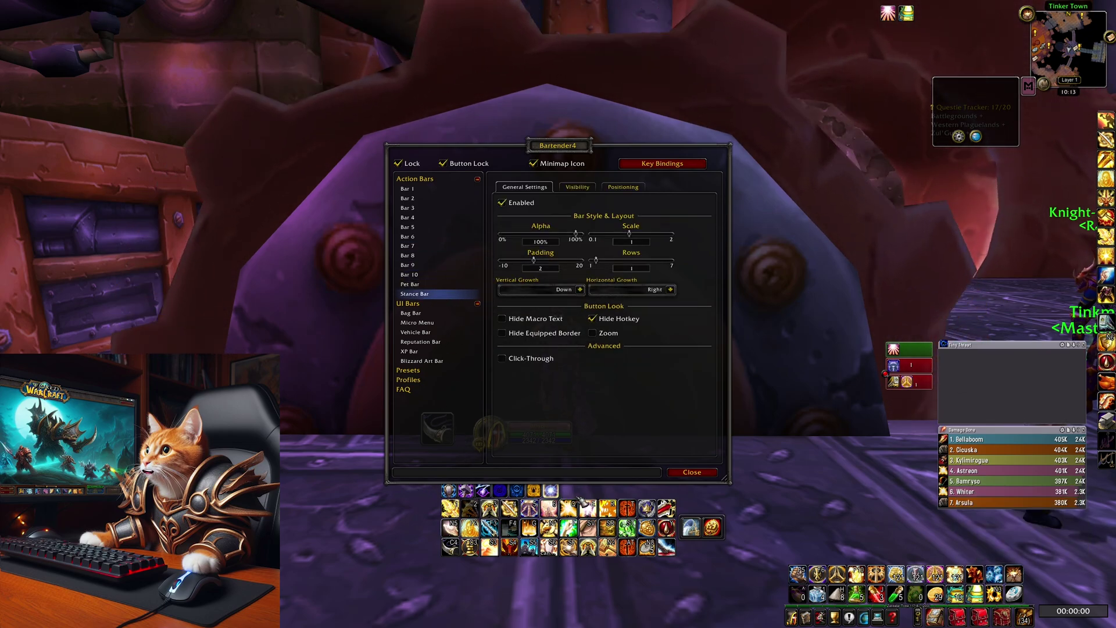
left_click(475, 313)
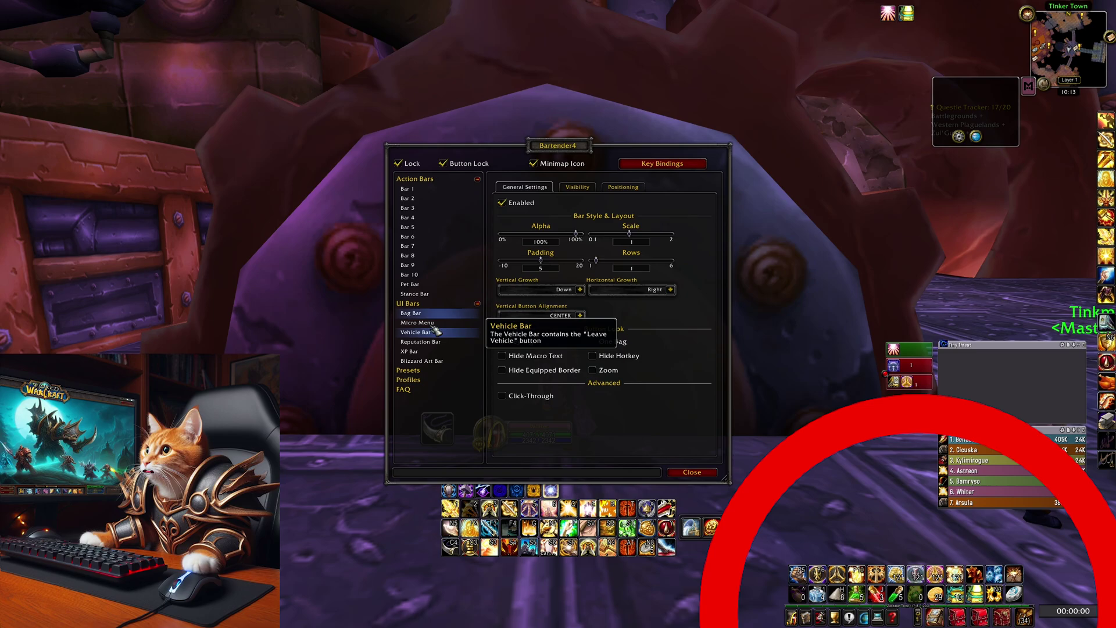
- Toggle the Bag Bar's Enabled box off and back on, then close Bartender4 options
left_click(503, 203)
left_click(503, 202)
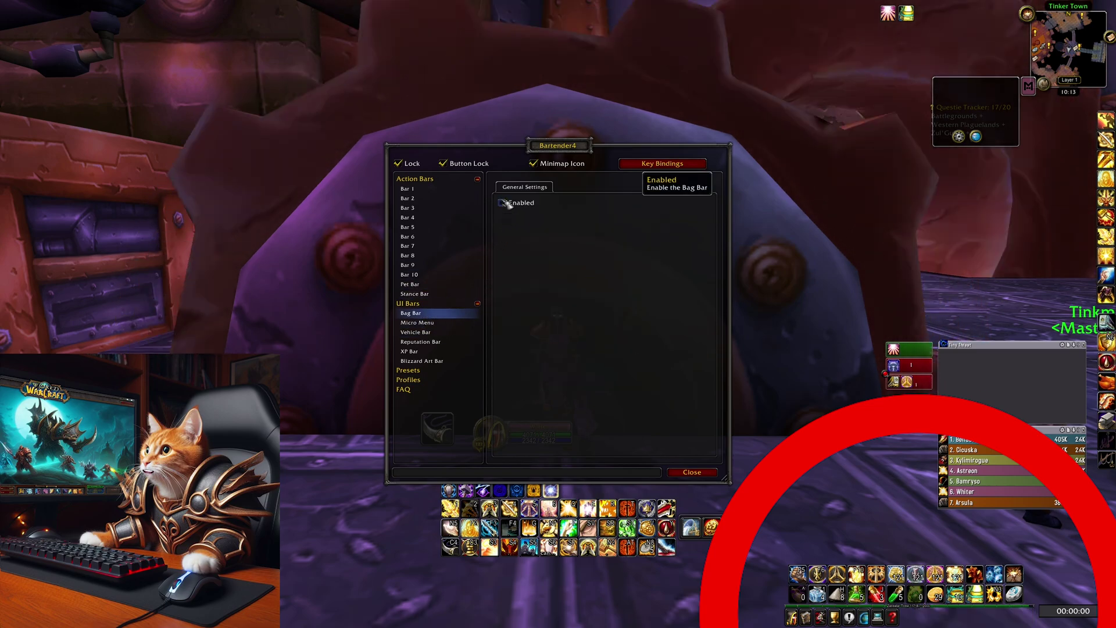
left_click(503, 202)
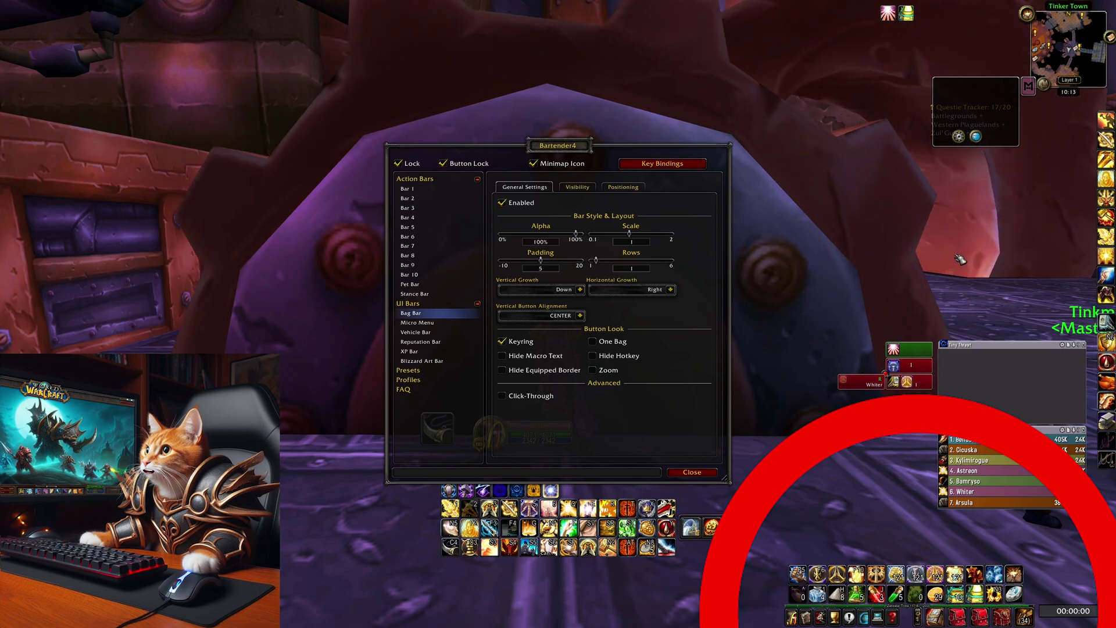
key("Escape")
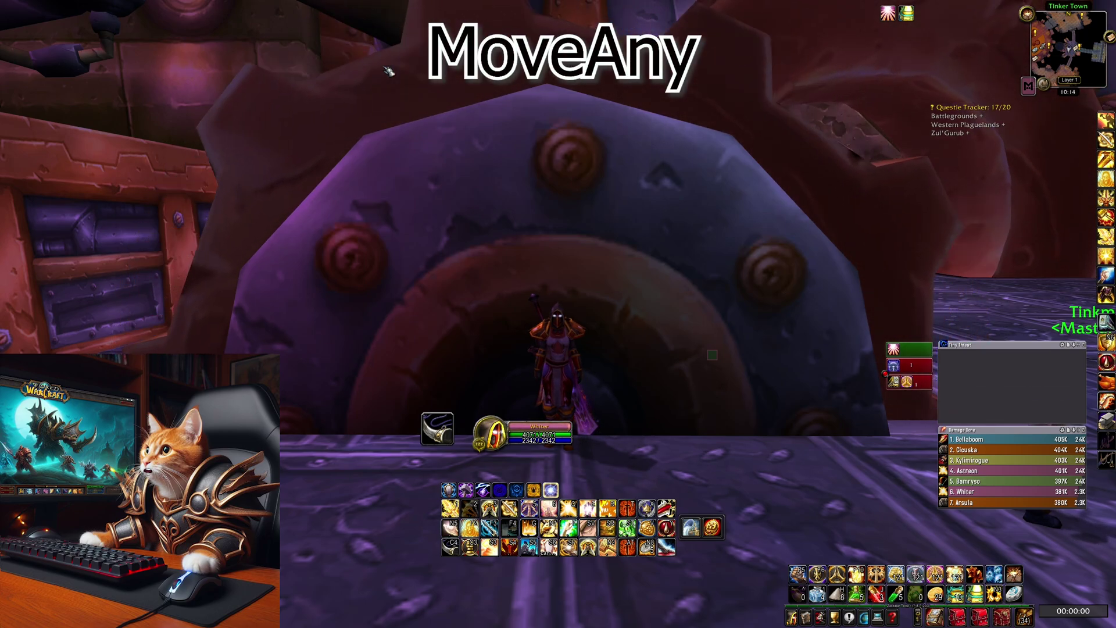
- Open MoveAny with /move, drag the Buffs frame up and right, then close the editor
type("/move")
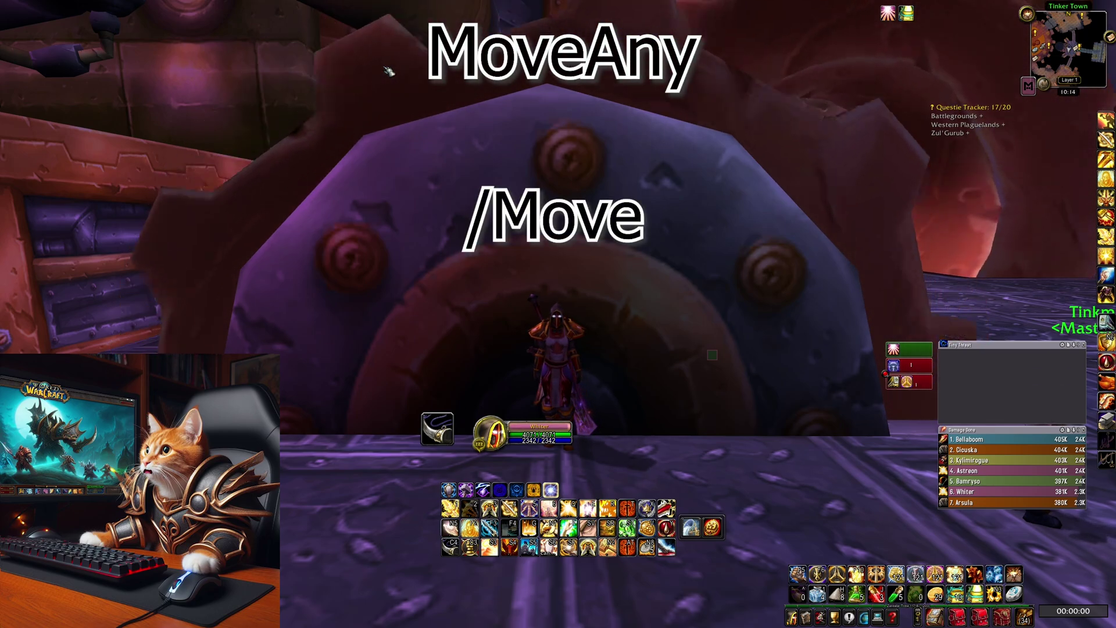
key("Return")
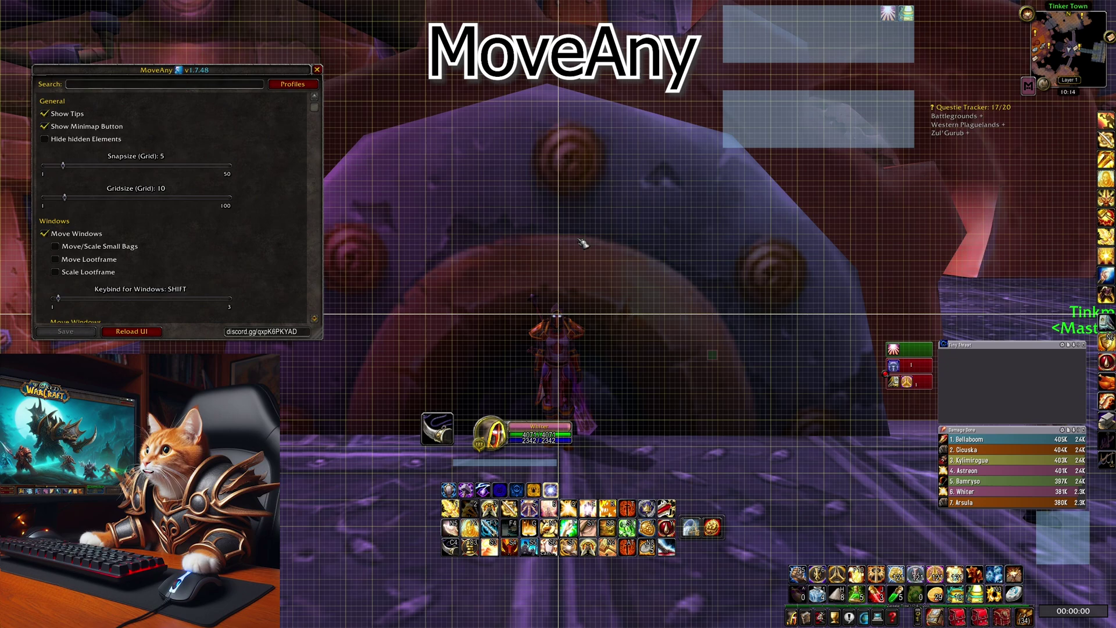
left_click_drag(769, 71, 812, 50)
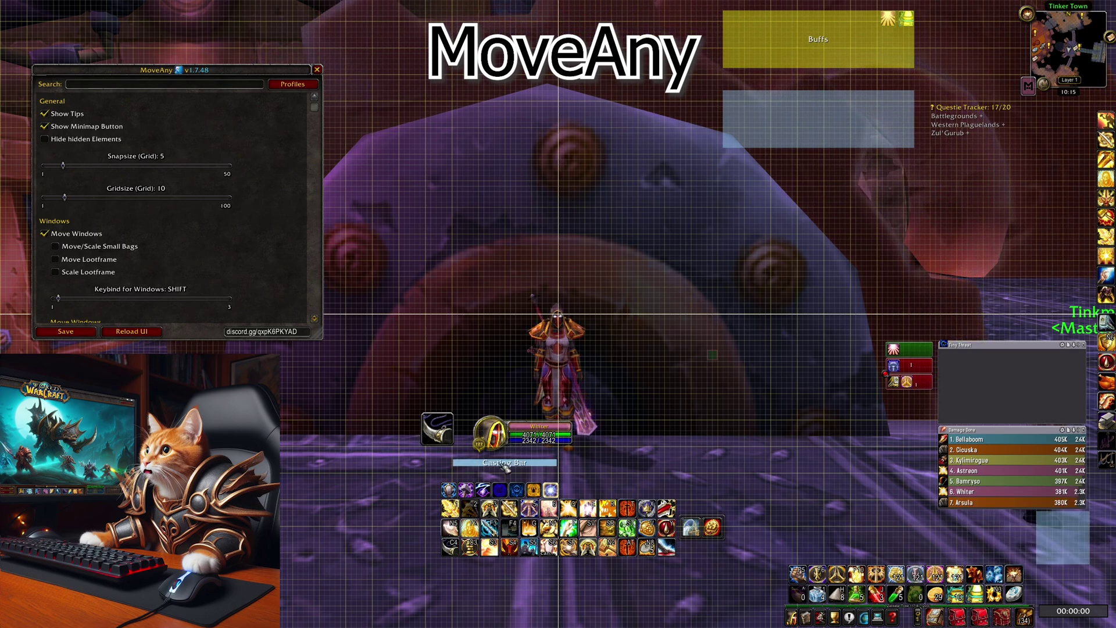
scroll(98, 153, "down", 15)
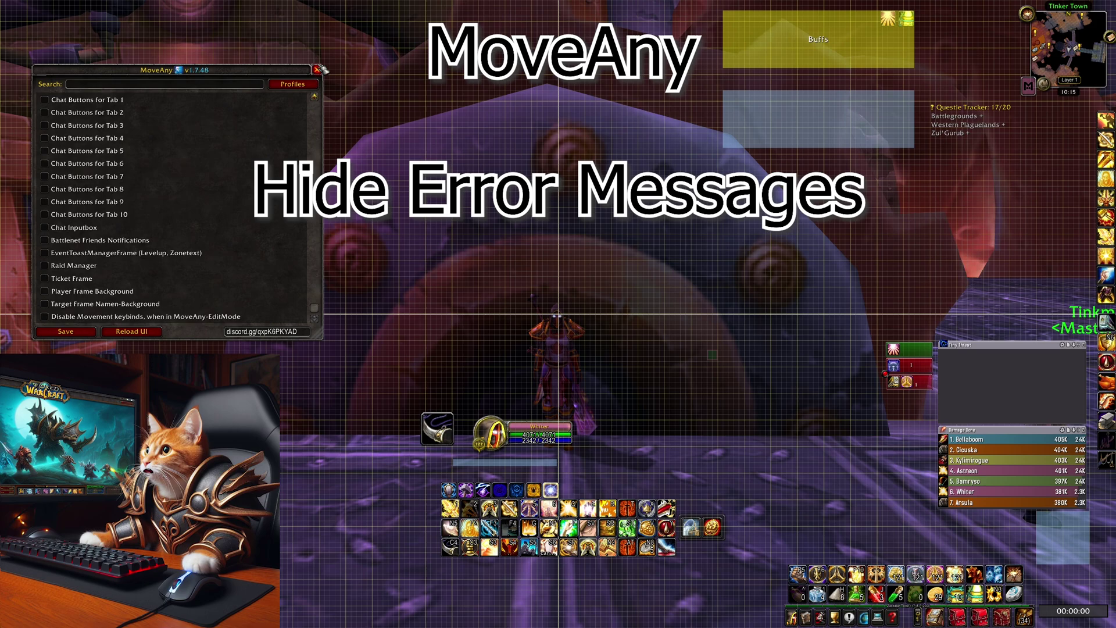
left_click(318, 70)
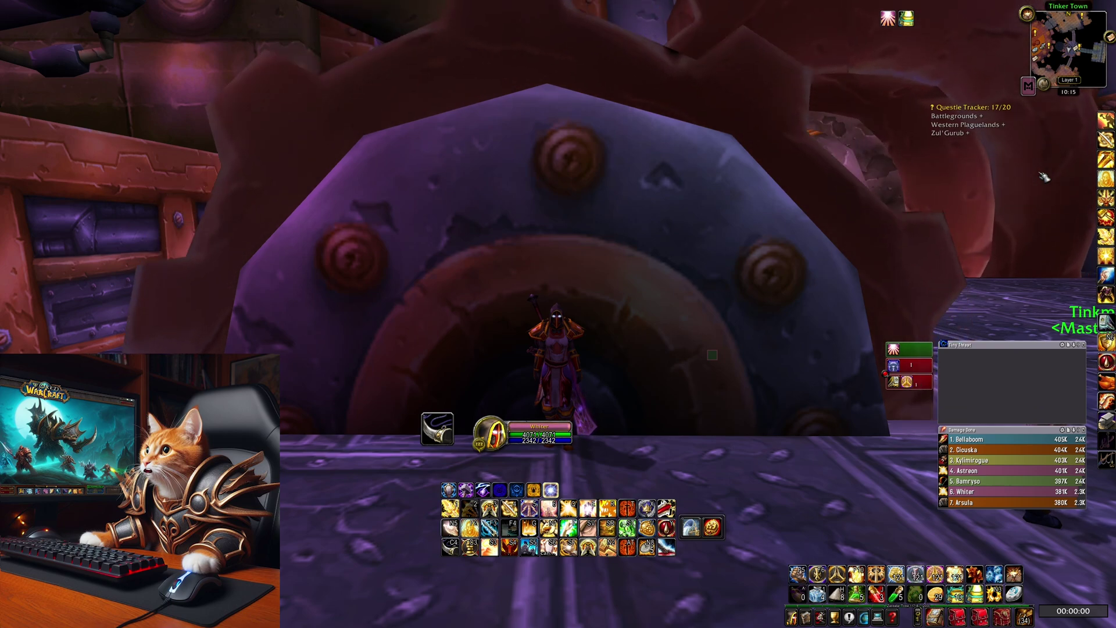
- Engrave the Beacon of Light rune onto the gloves
mouse_move(1086, 140)
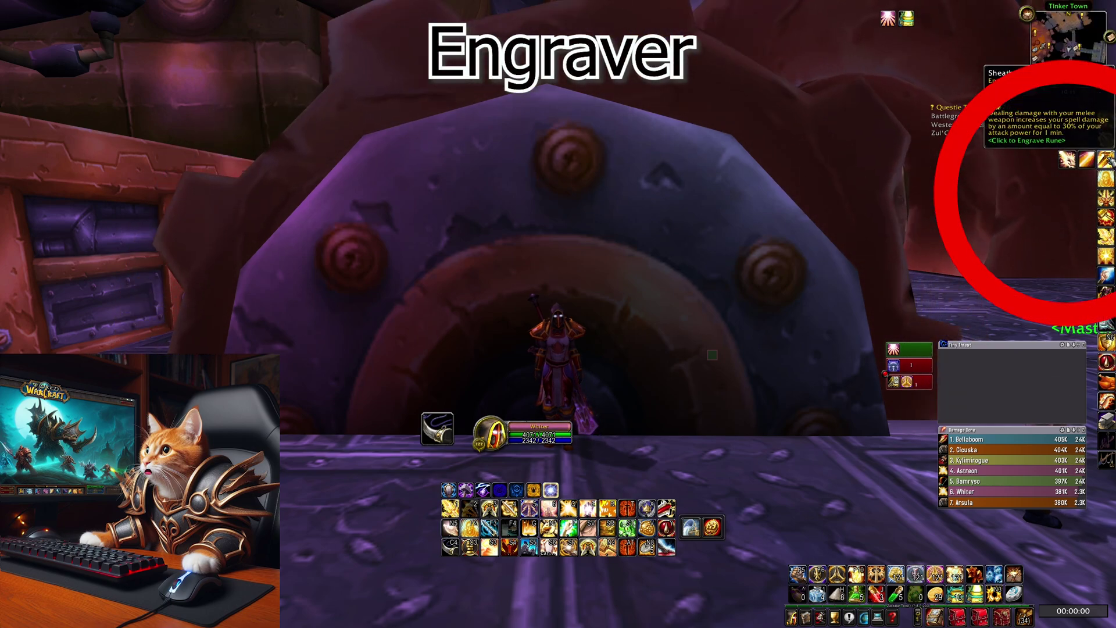
mouse_move(1108, 198)
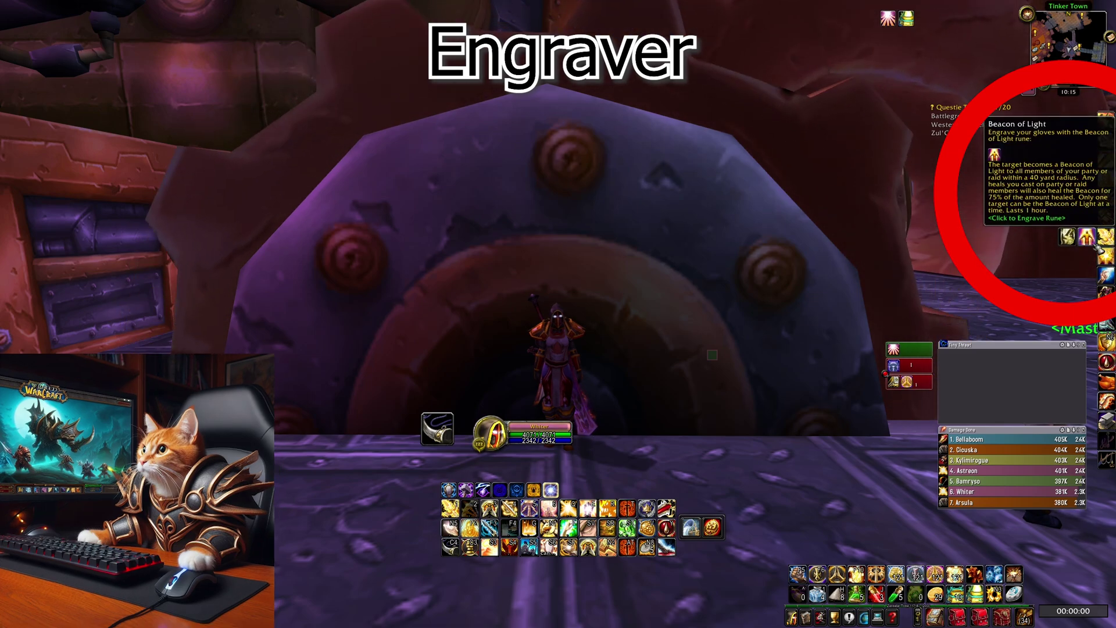
left_click(1088, 241)
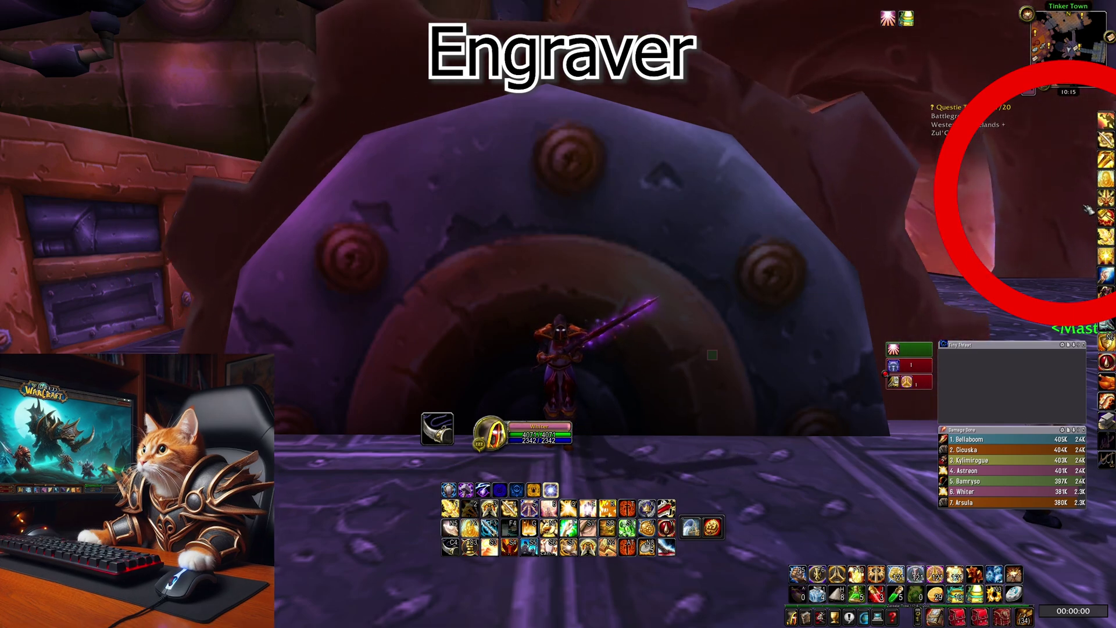
- Disable Engraver's Enable Right Click Drag option in the AddOns settings and close the options
key("Escape")
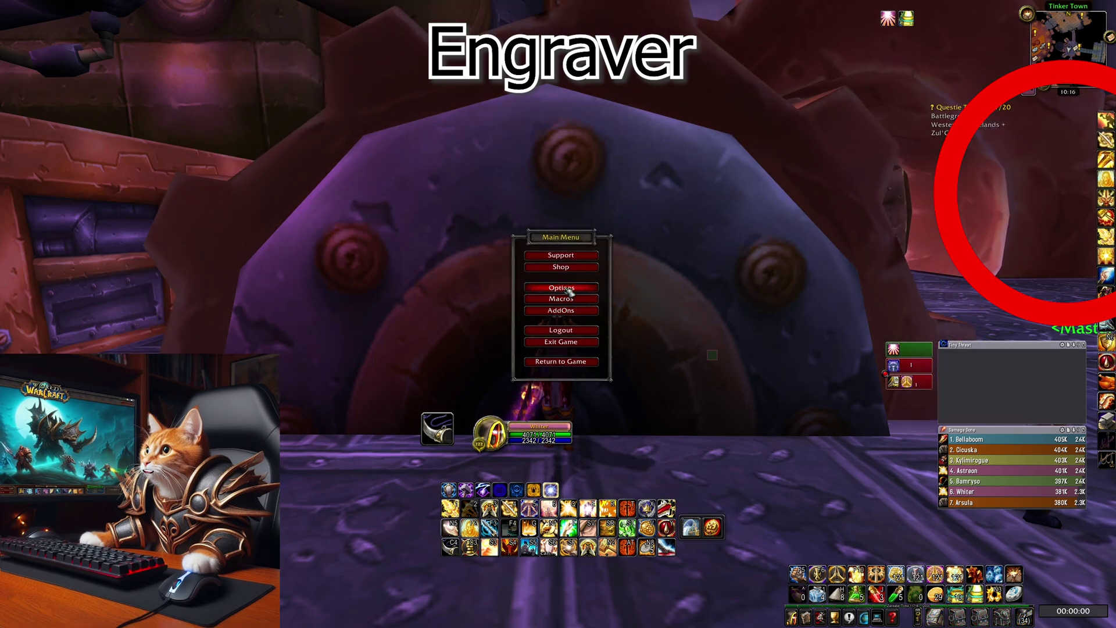
left_click(568, 290)
left_click(345, 114)
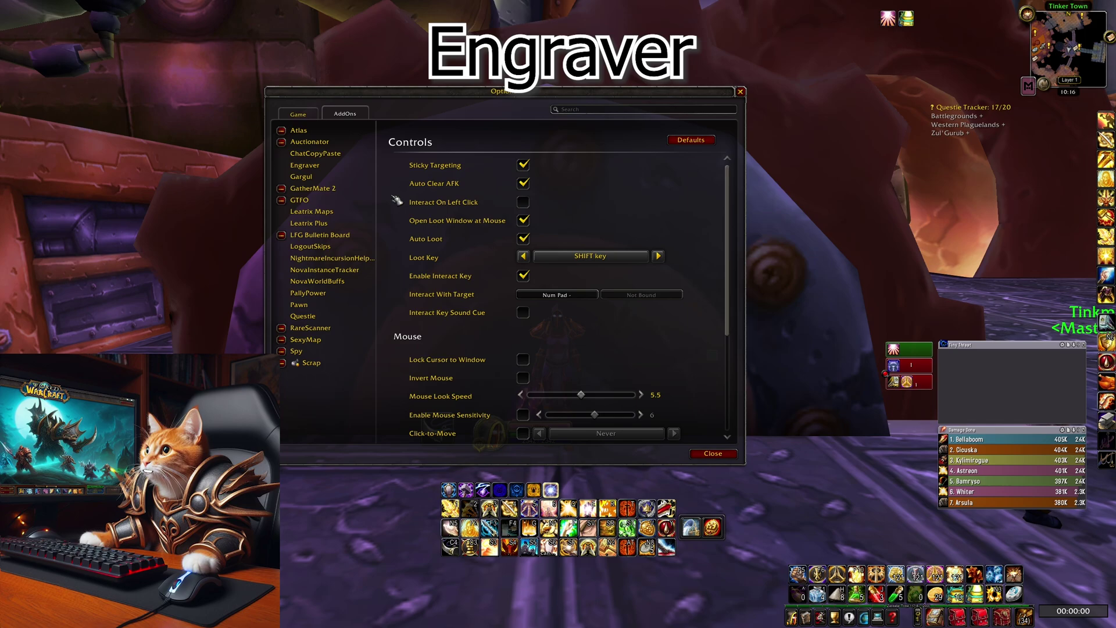
left_click(337, 166)
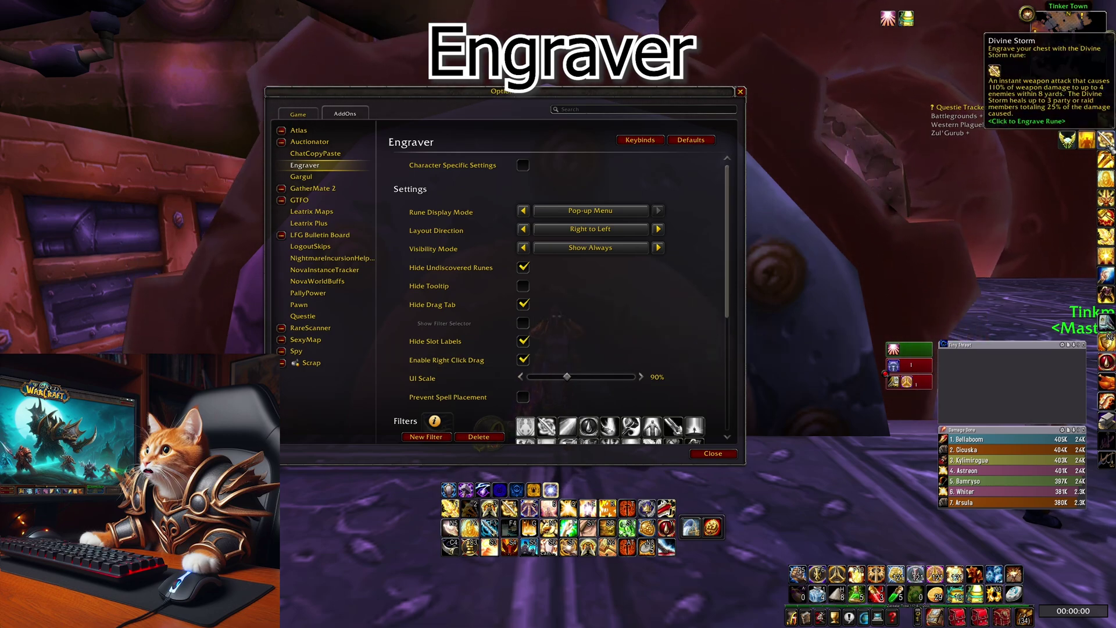
left_click(523, 360)
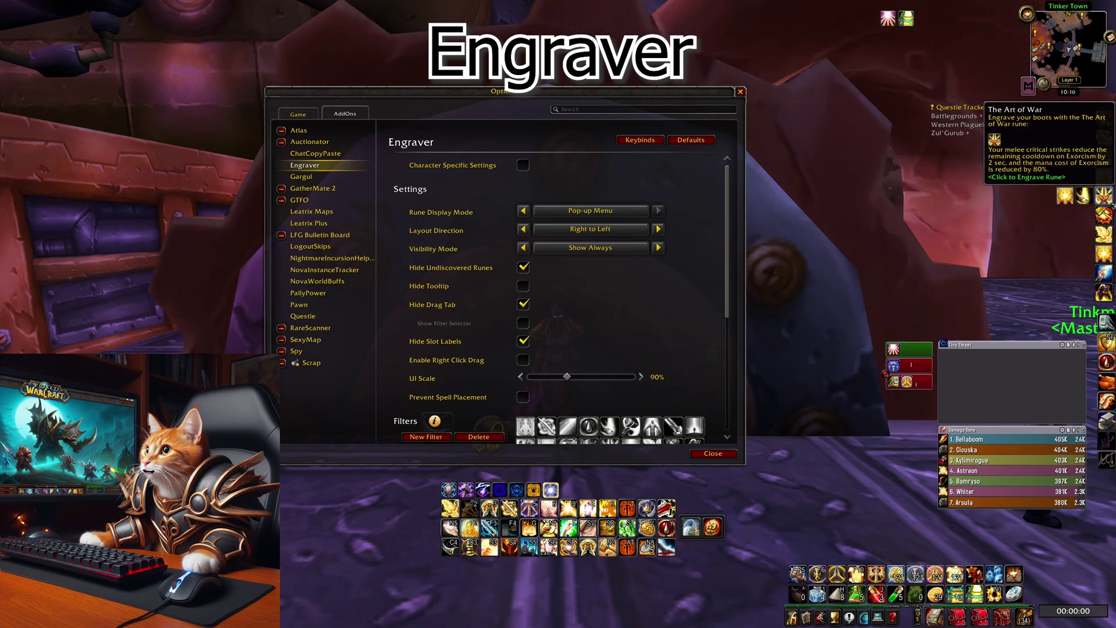
left_click(523, 285)
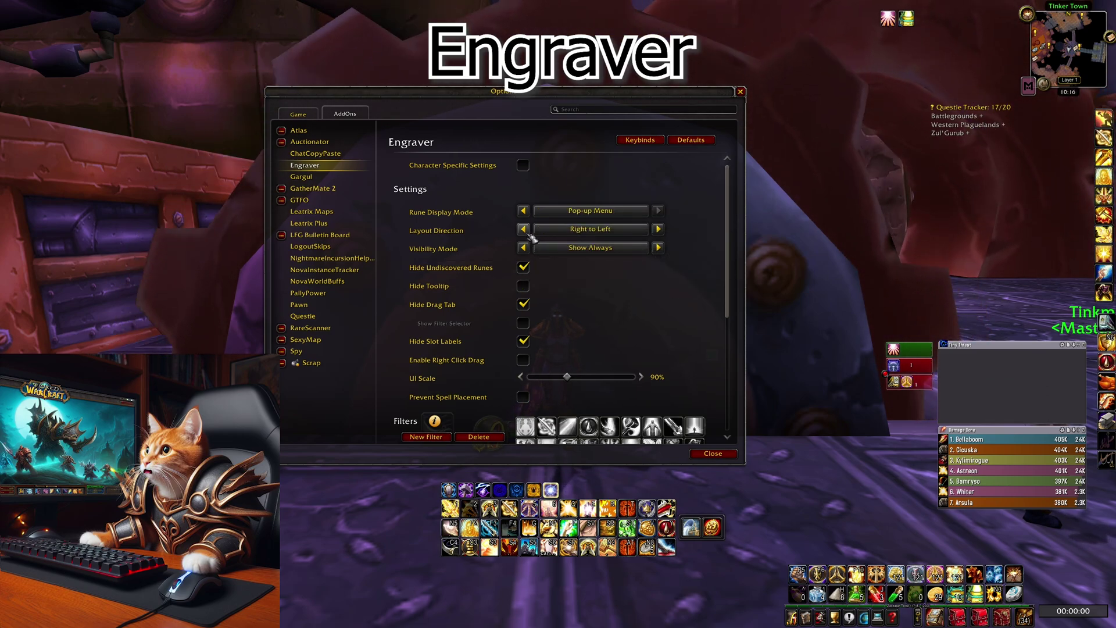
scroll(548, 347, "down", 5)
scroll(549, 347, "up", 5)
key("Escape")
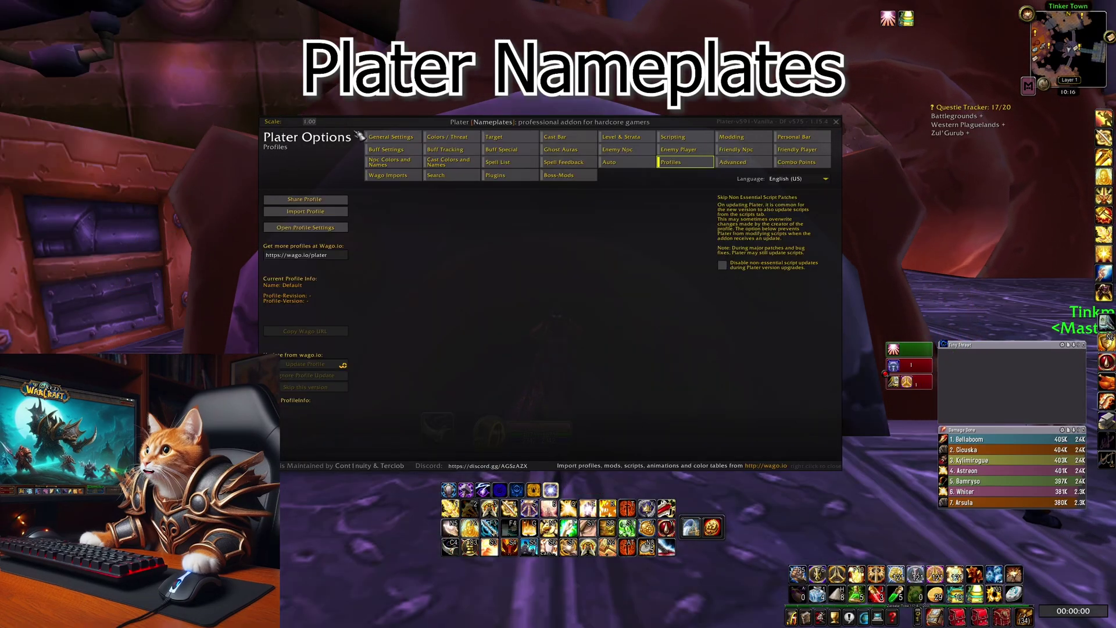
- View Plater's General Settings and Enemy Npc tab, then close the Plater window
left_click(396, 139)
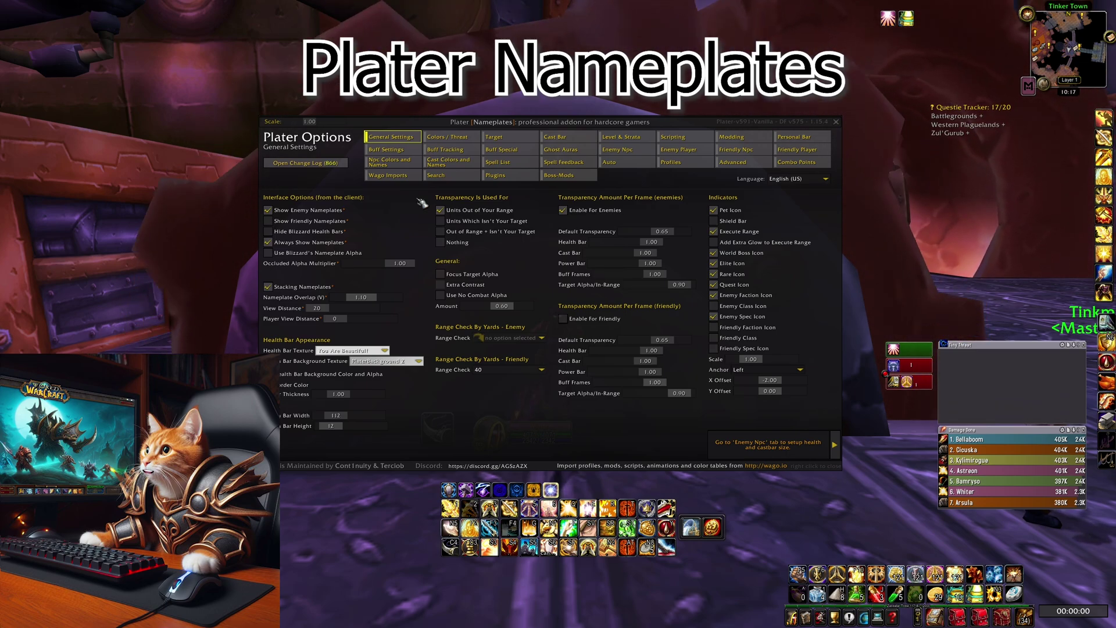
left_click(620, 150)
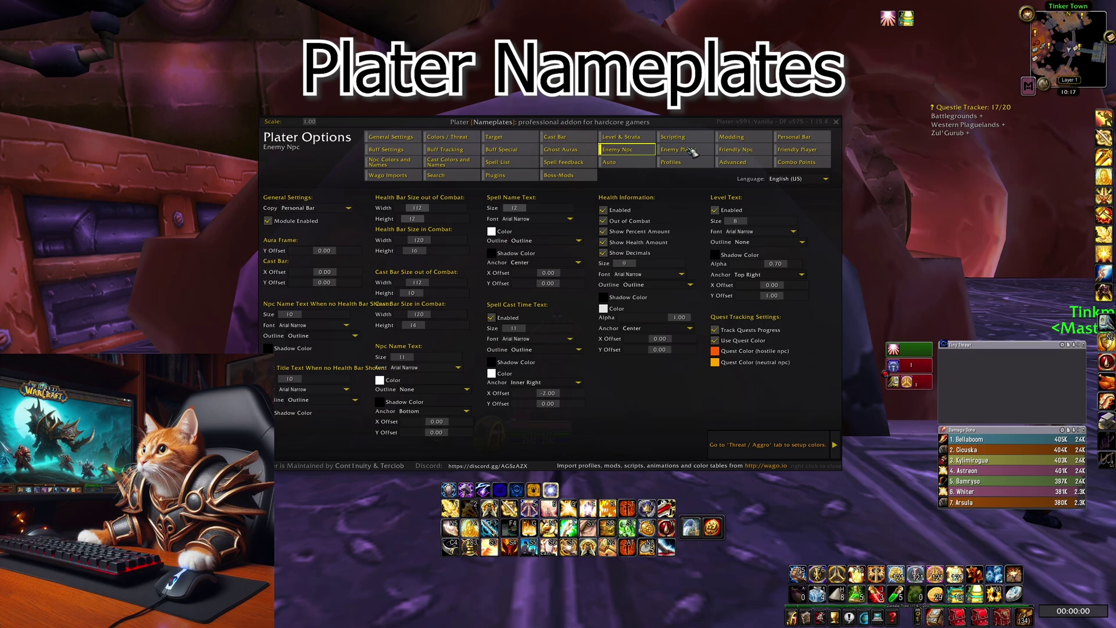
left_click(836, 121)
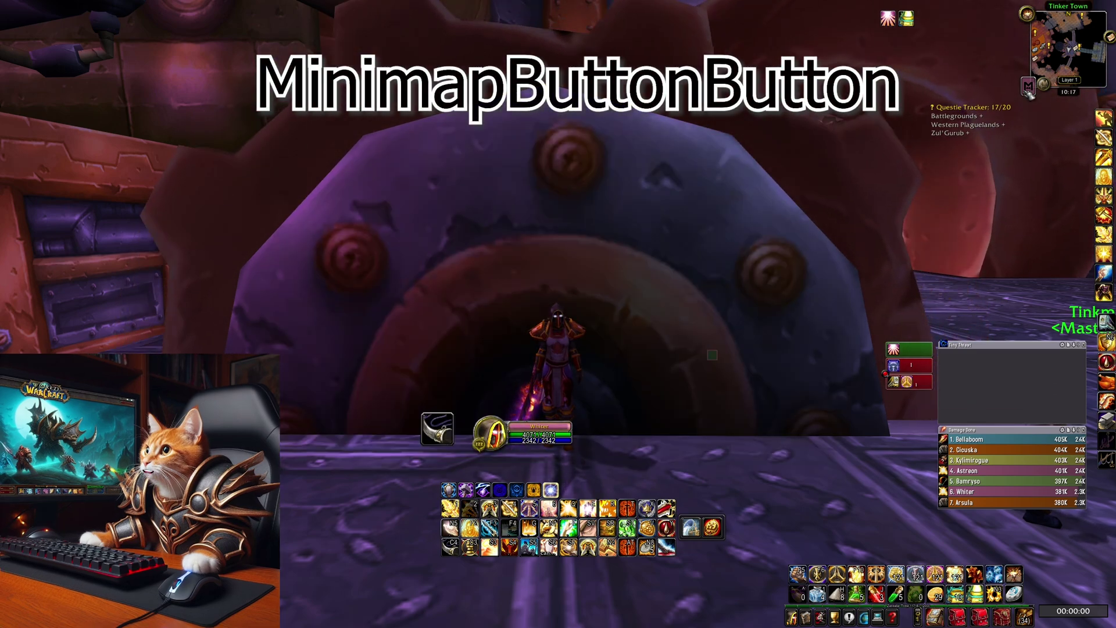
- Expand the MinimapButtonButton 'M' grid beside the minimap
left_click(1029, 86)
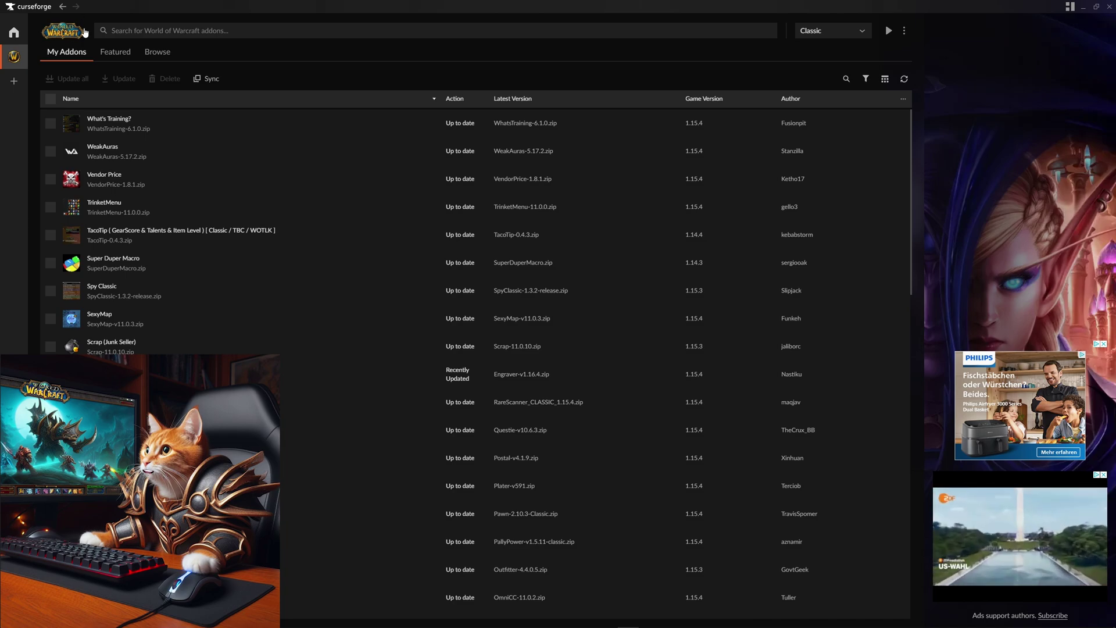
left_click(116, 52)
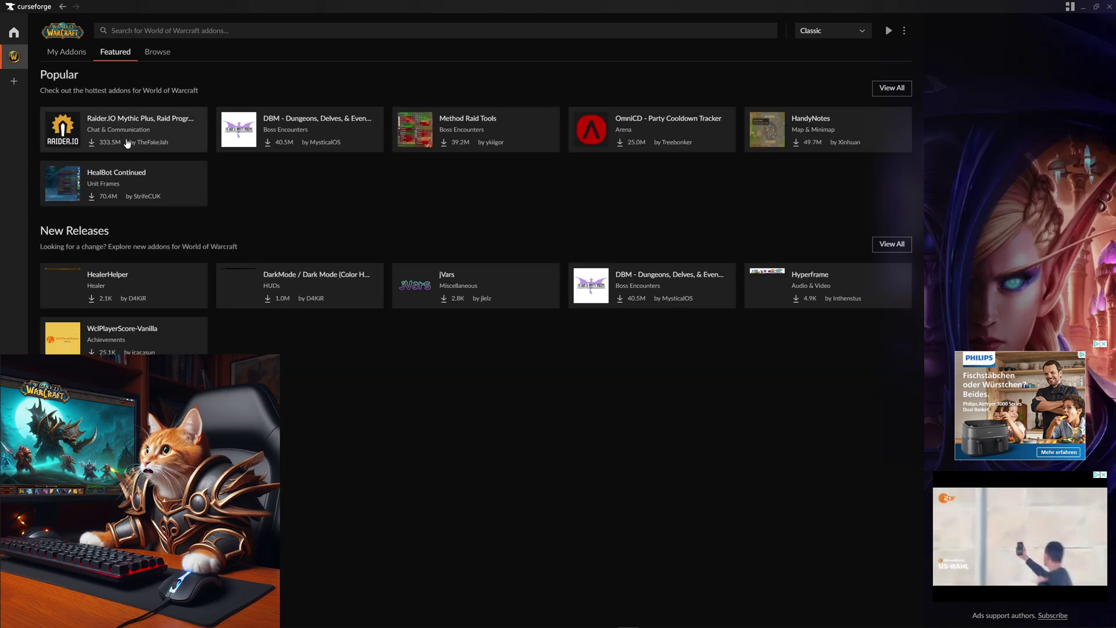
left_click(842, 33)
left_click(813, 49)
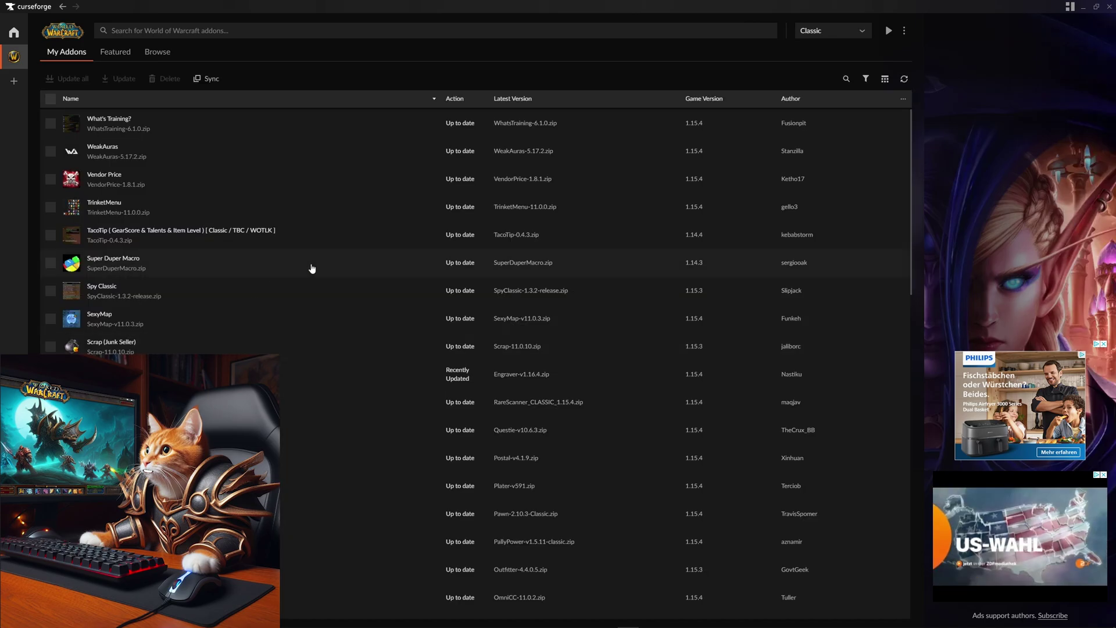
scroll(222, 349, "down", 3)
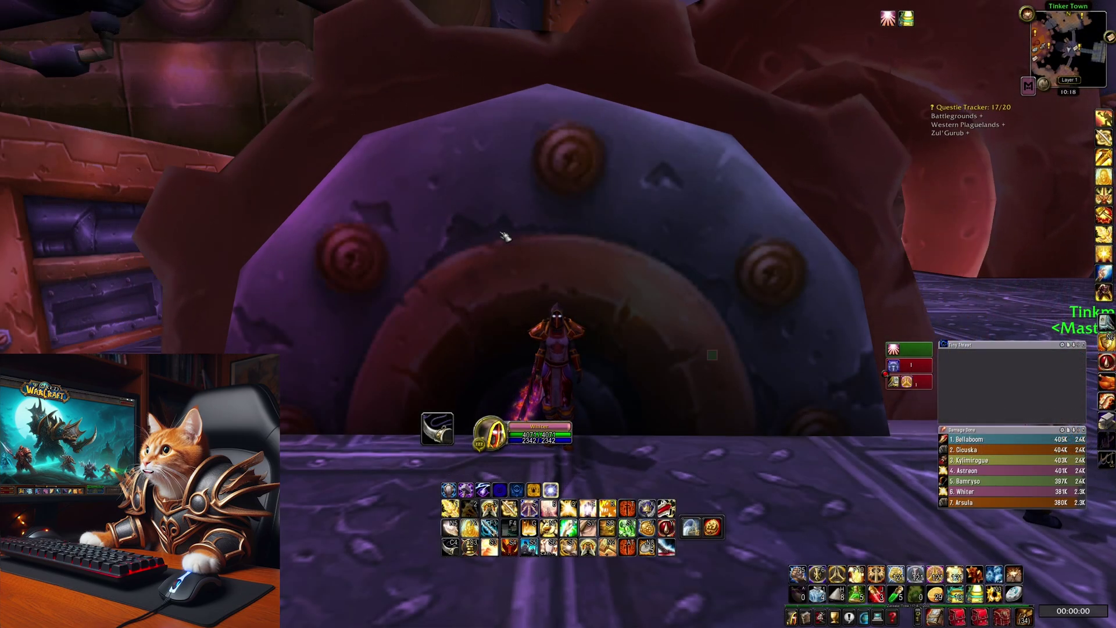
- Open and close WeakAuras via /wa, then open Leatrix Plus from the minimap button grid
type("/wa")
key("Return")
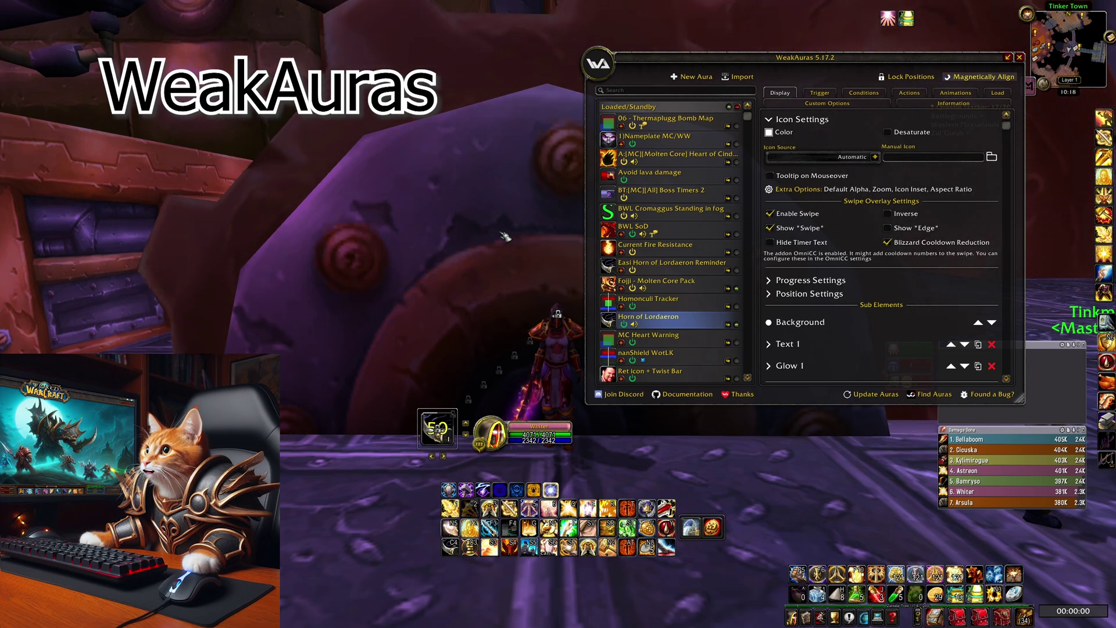
left_click(1020, 57)
left_click(1028, 85)
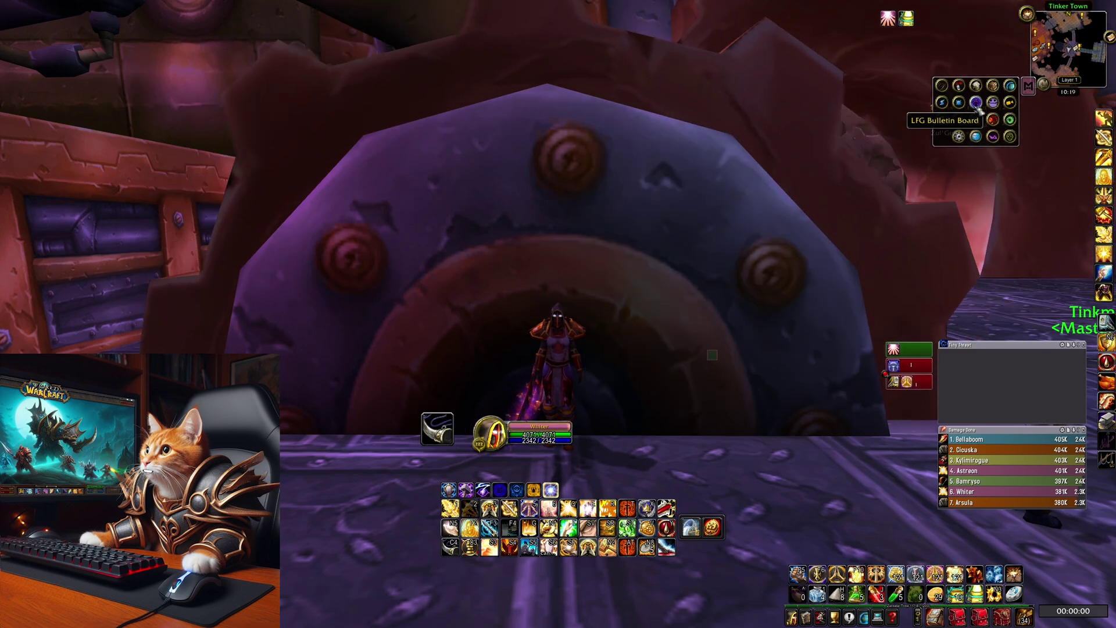
left_click(944, 107)
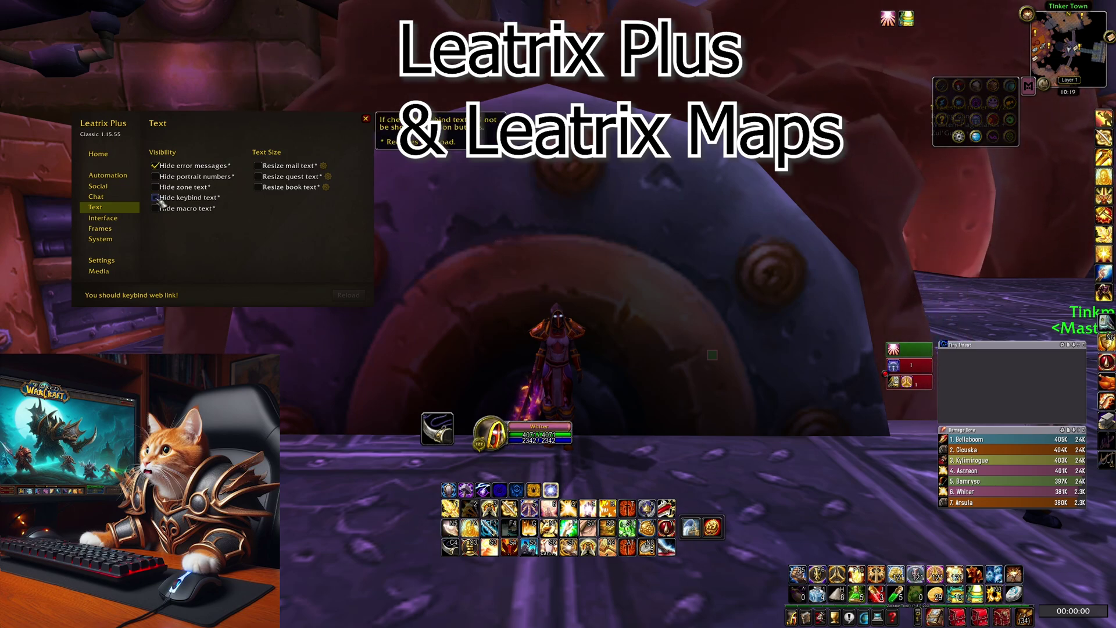
- Browse the Leatrix Plus Automation, Social, Chat, Interface, Frames and System pages
mouse_move(172, 169)
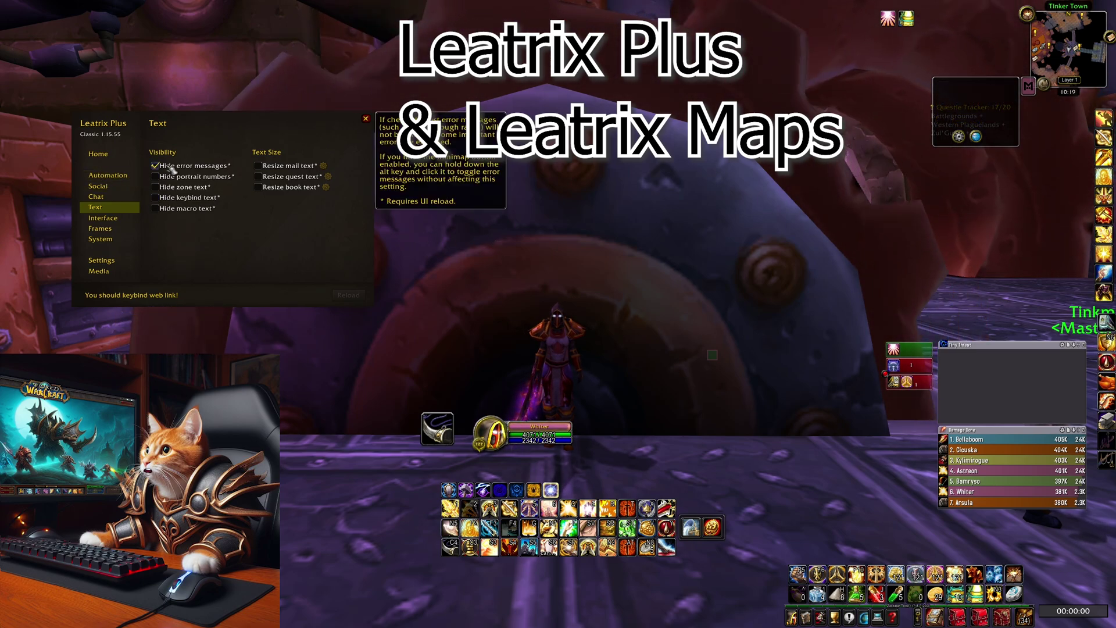
left_click(110, 176)
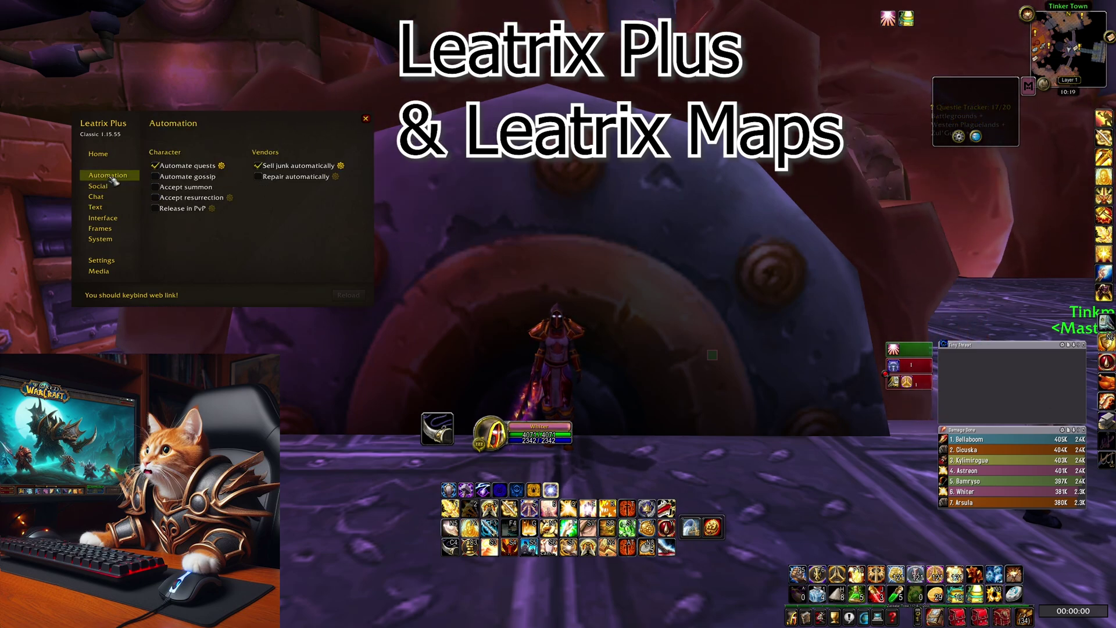
mouse_move(193, 170)
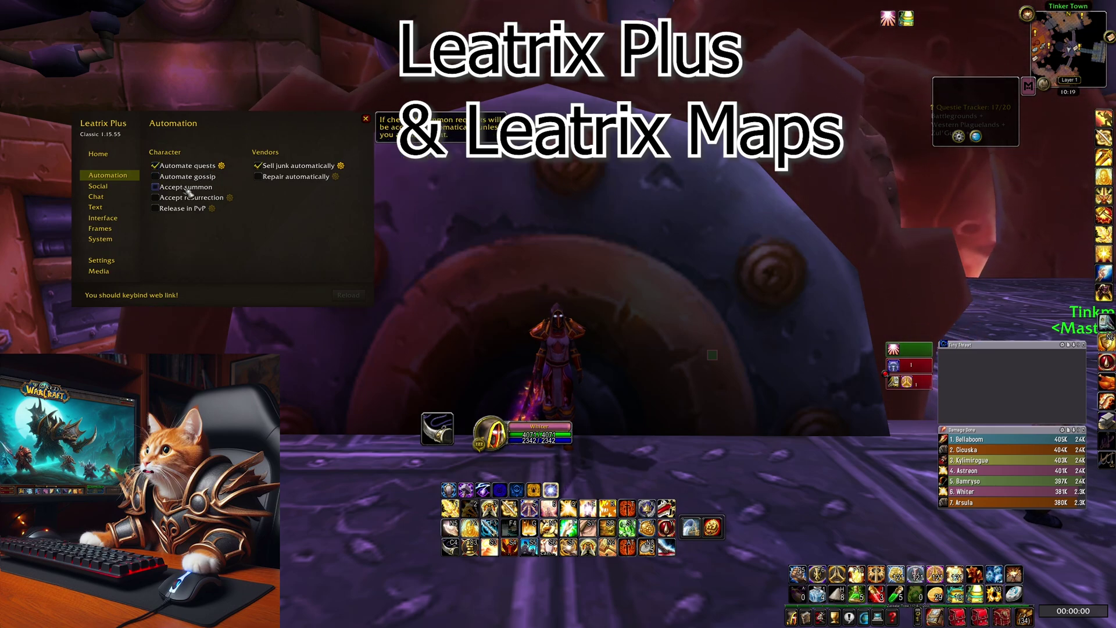
mouse_move(177, 211)
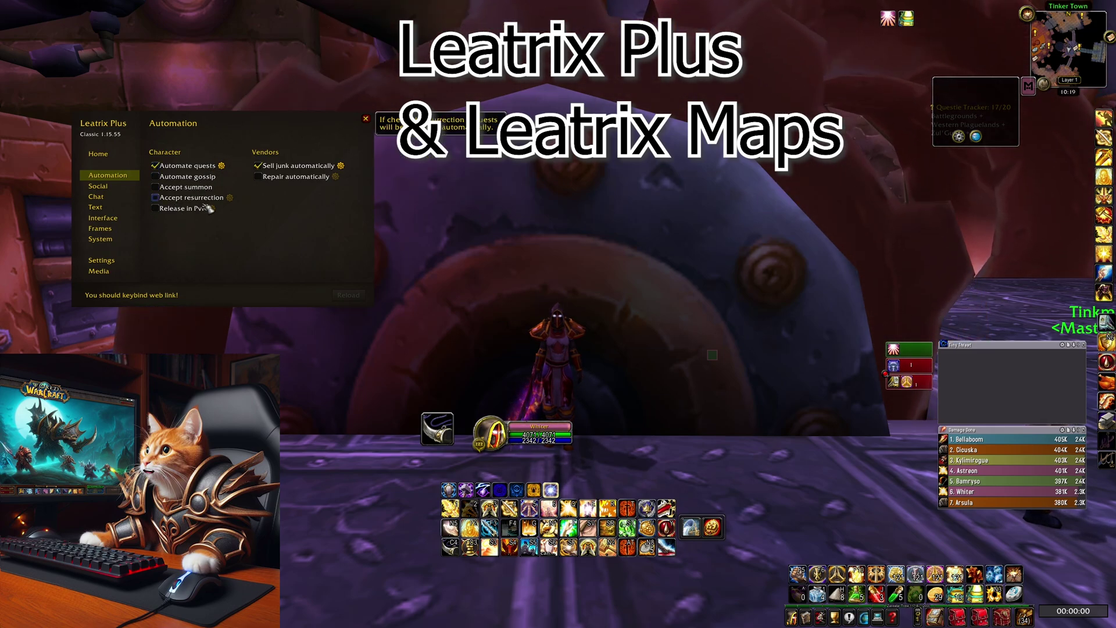
mouse_move(303, 165)
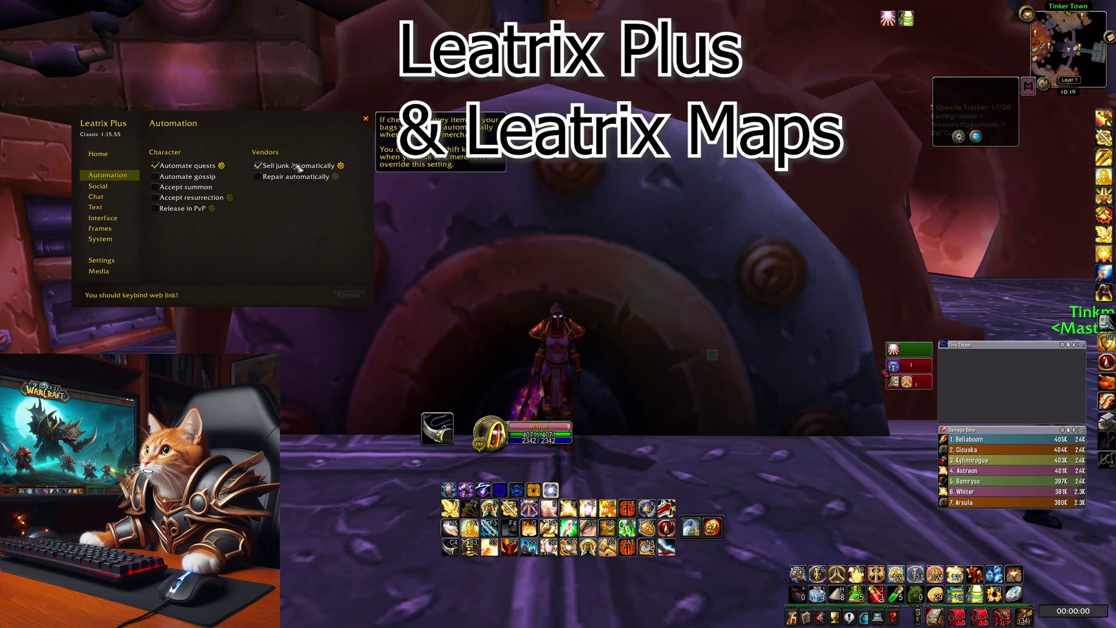
left_click(99, 186)
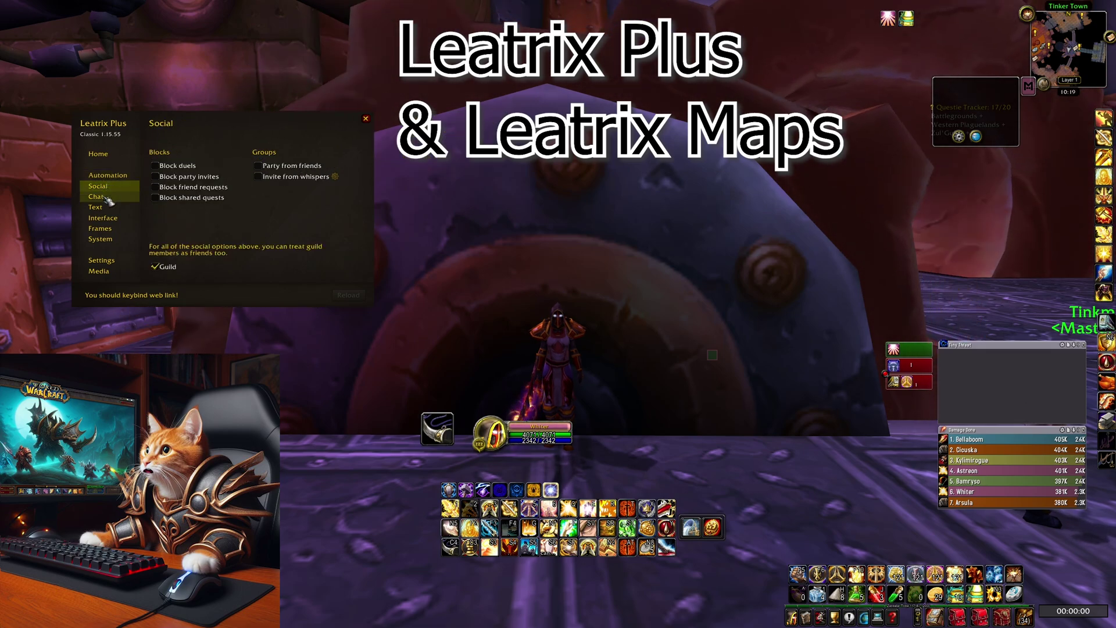
left_click(96, 196)
left_click(107, 217)
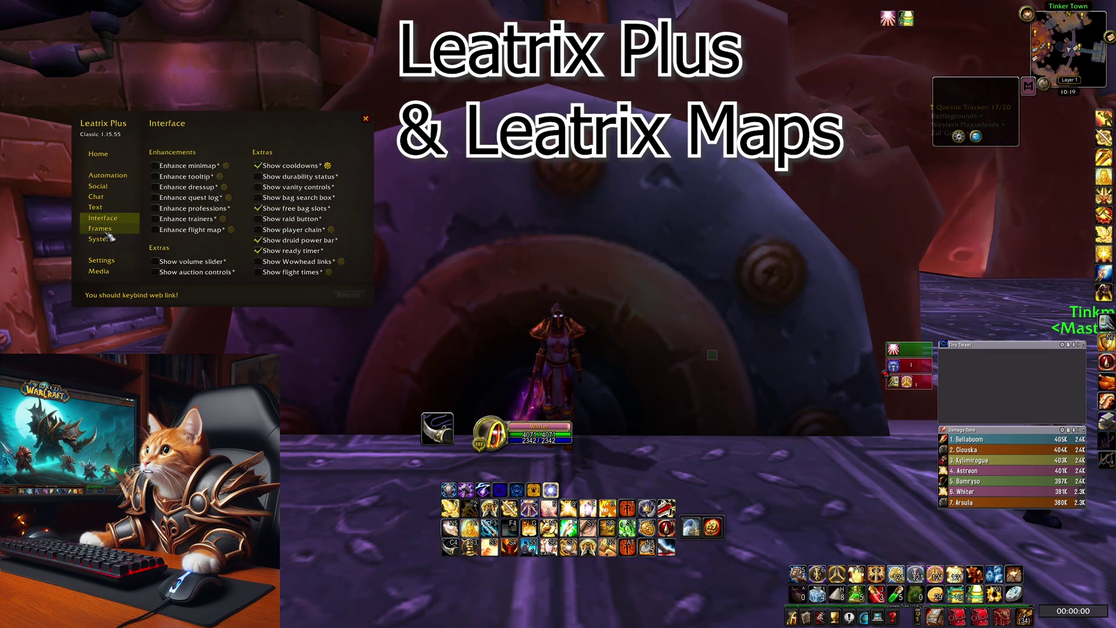
left_click(104, 229)
left_click(100, 238)
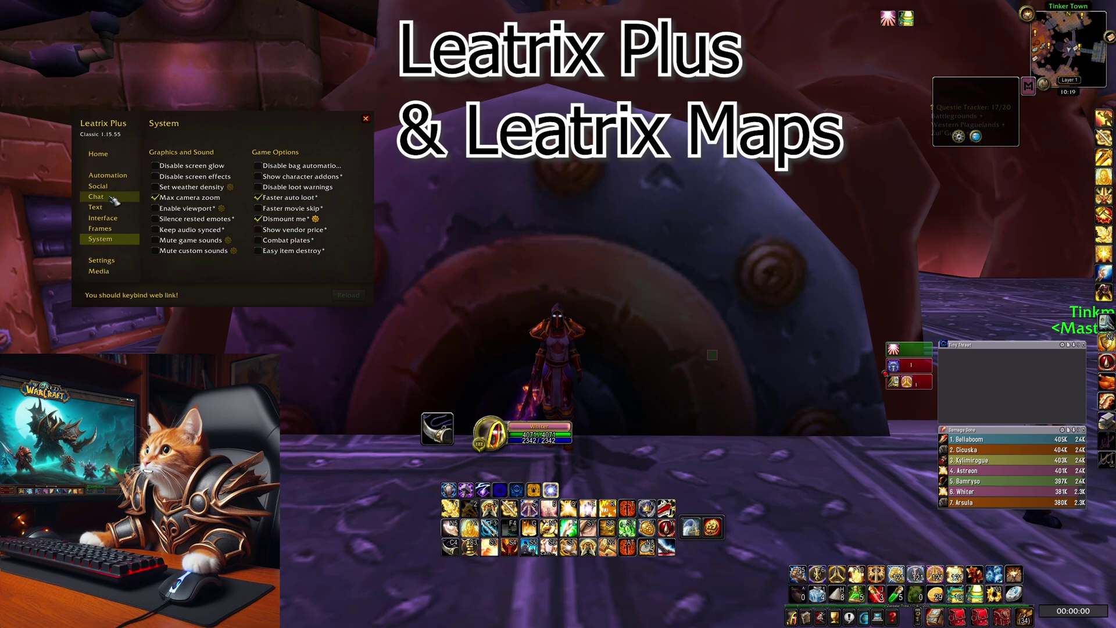
- Return to the Frames page, then show the Ironforge world map enhanced by Leatrix Maps
left_click(101, 229)
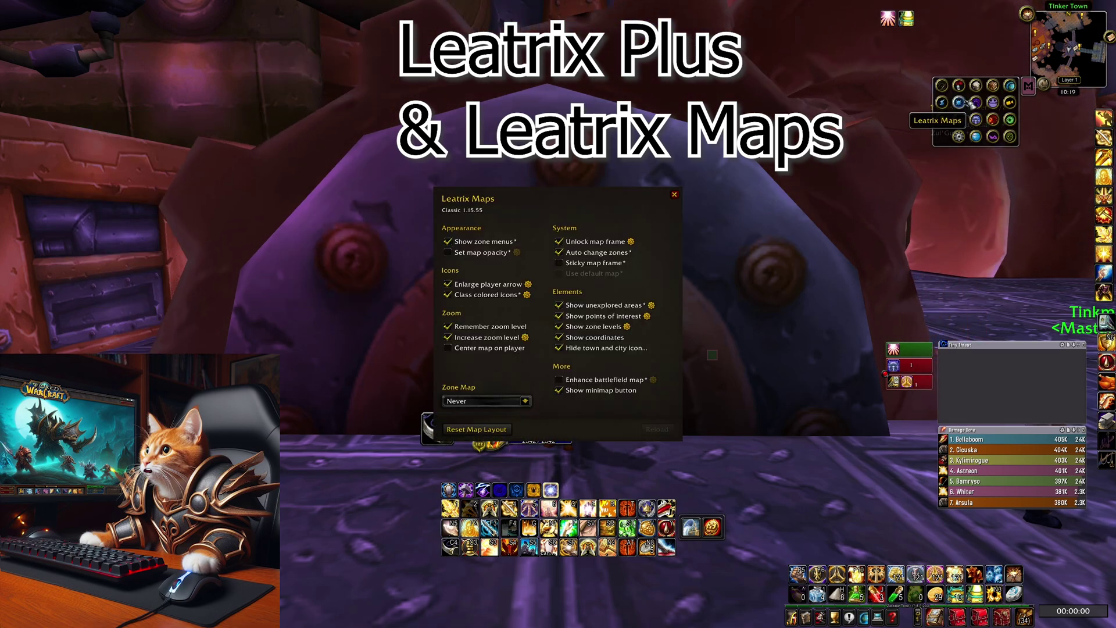
left_click(969, 102)
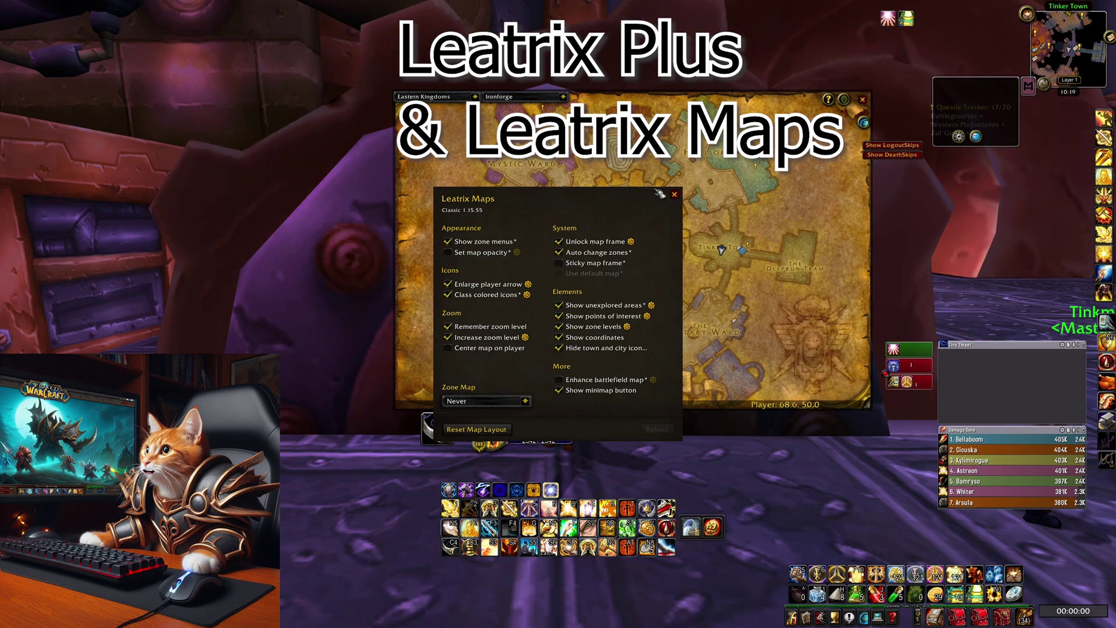
left_click(674, 194)
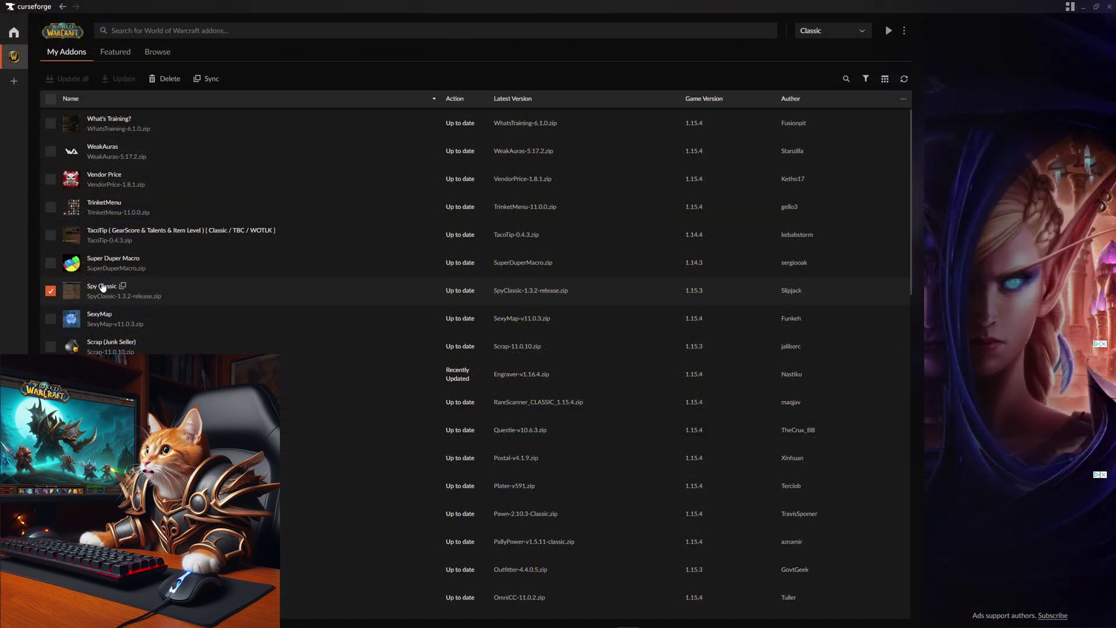
- Open the Spy Classic overview page from the My Addons list
left_click(102, 287)
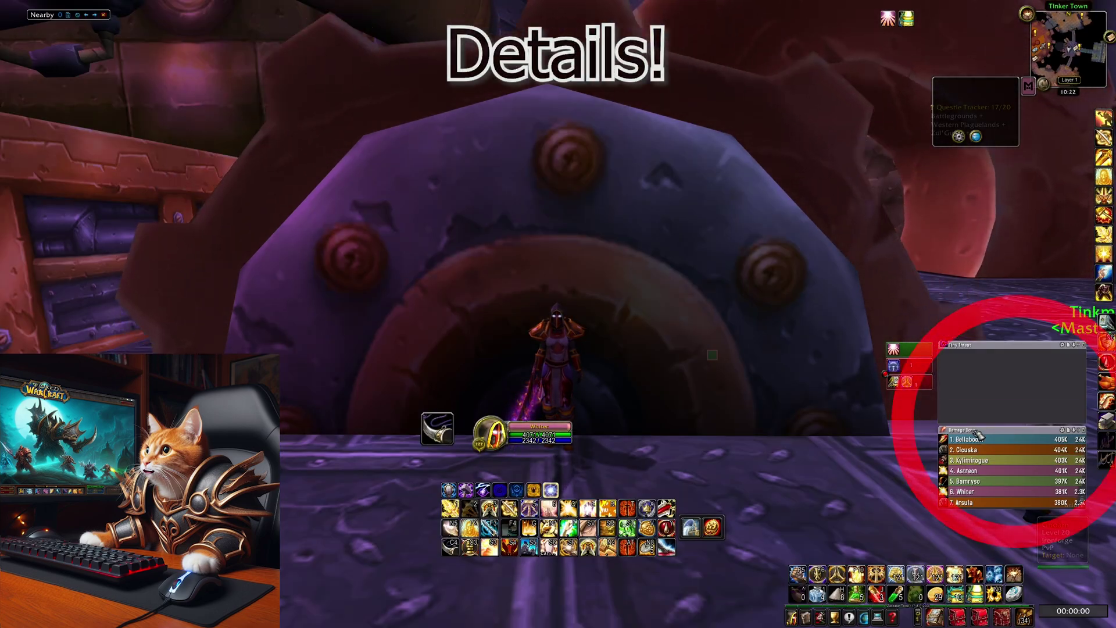
- Inspect the Details! damage meter row breakdowns and its title-bar gear menu
mouse_move(982, 440)
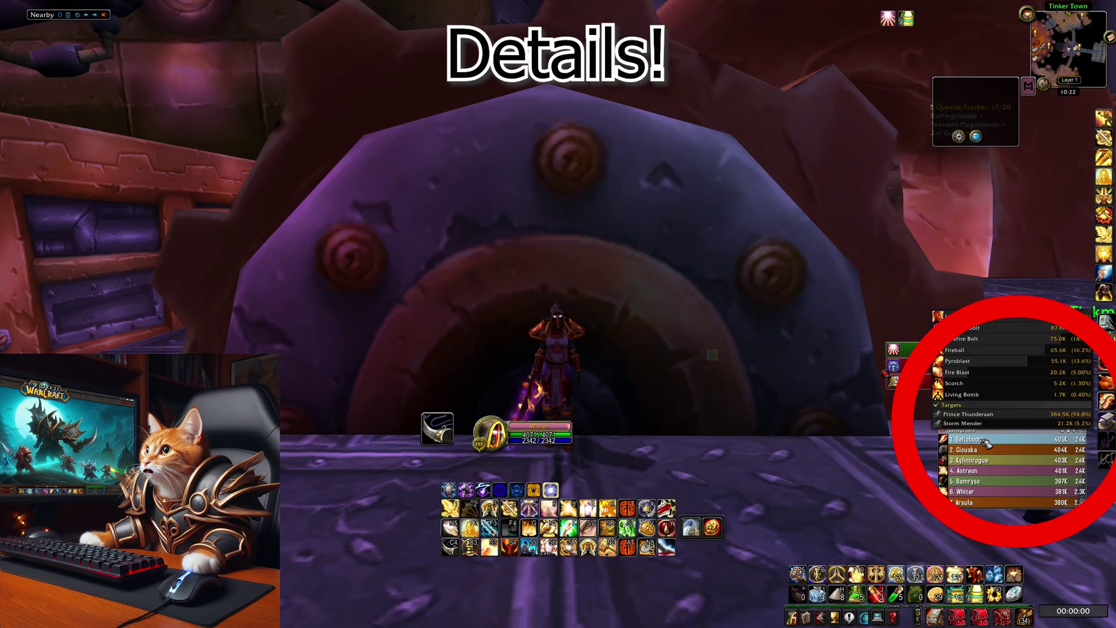
mouse_move(985, 460)
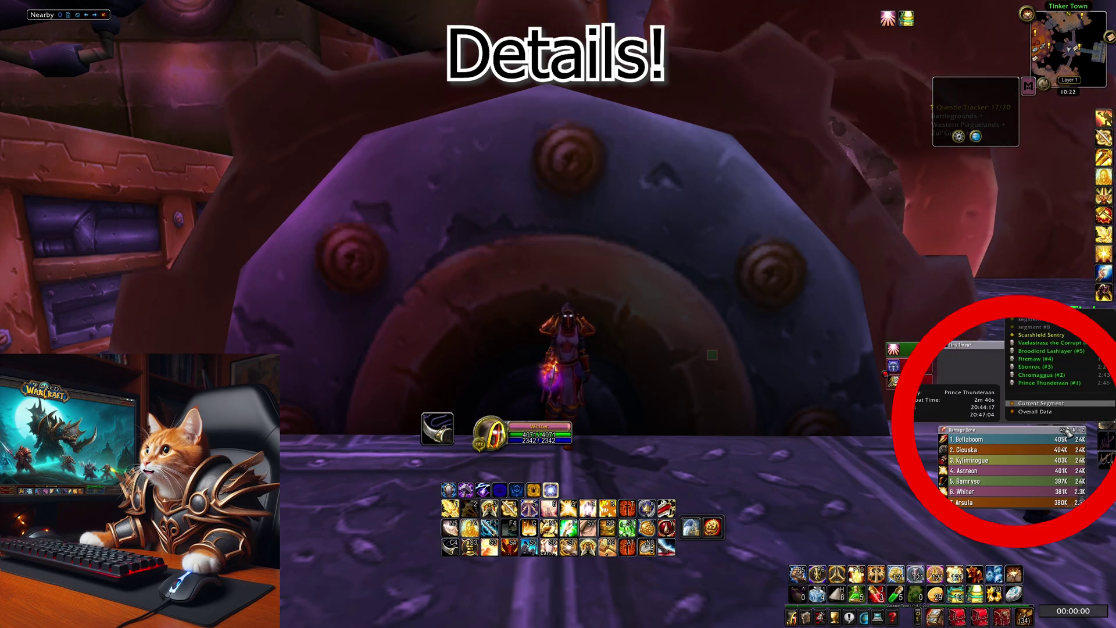
mouse_move(1065, 433)
mouse_move(1062, 383)
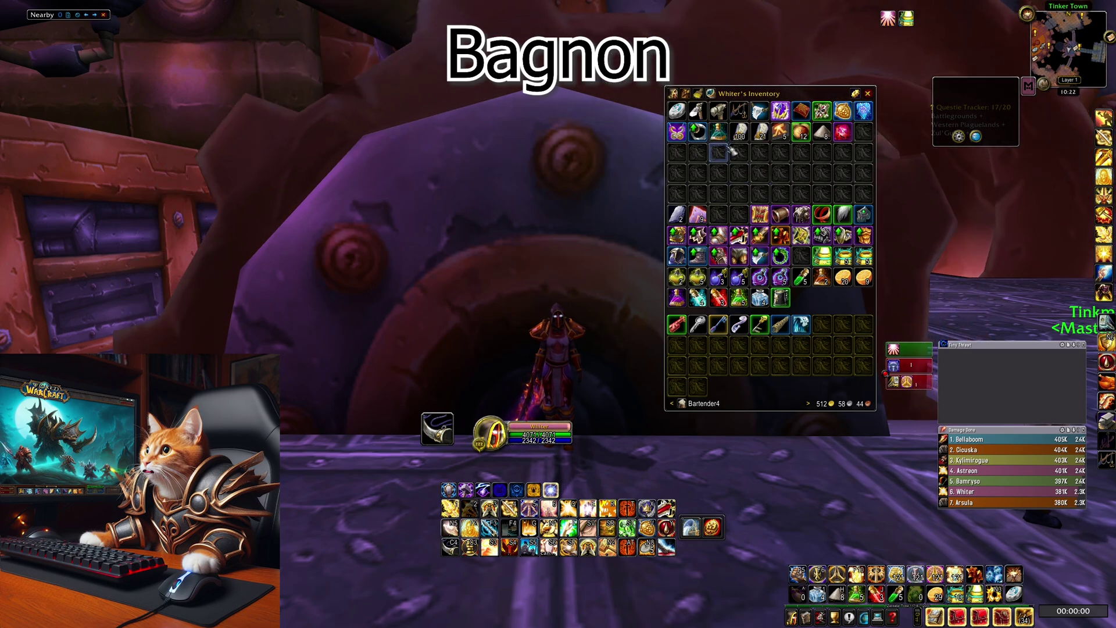
- Close the Bagnon inventory and bring up the LFG Bulletin Board group listings
key("b")
mouse_move(976, 105)
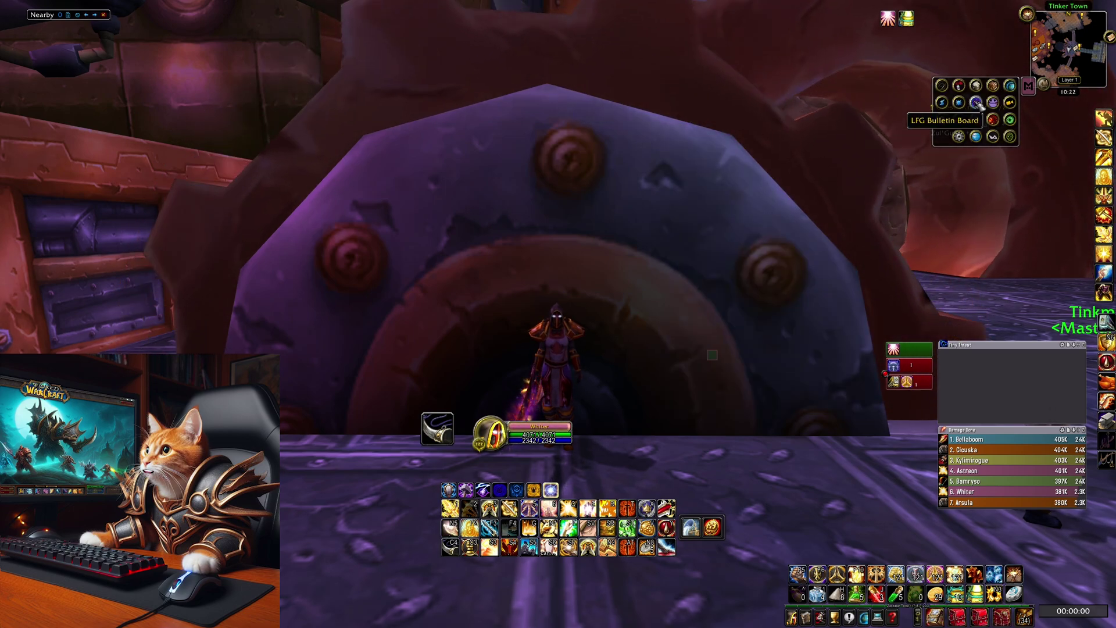
left_click(978, 103)
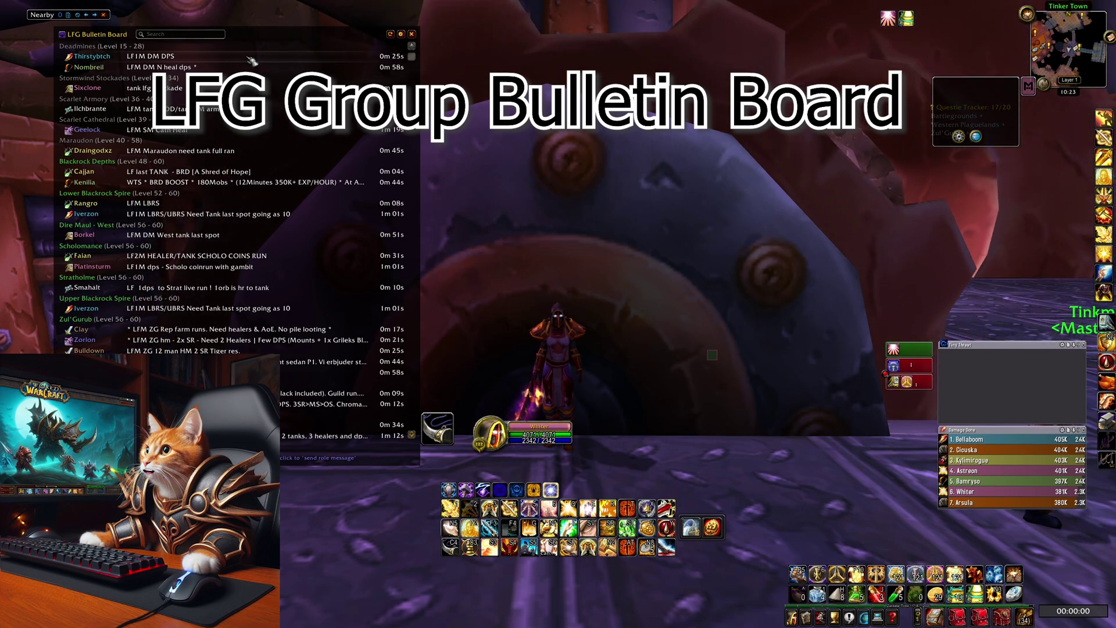
scroll(230, 199, "down", 3)
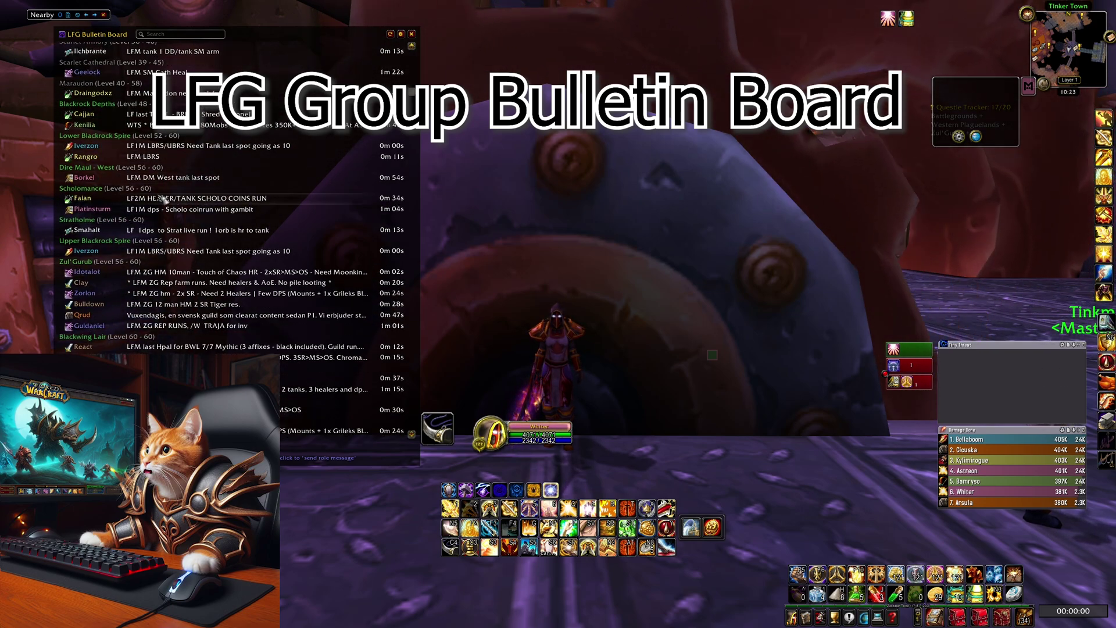
scroll(163, 198, "down", 4)
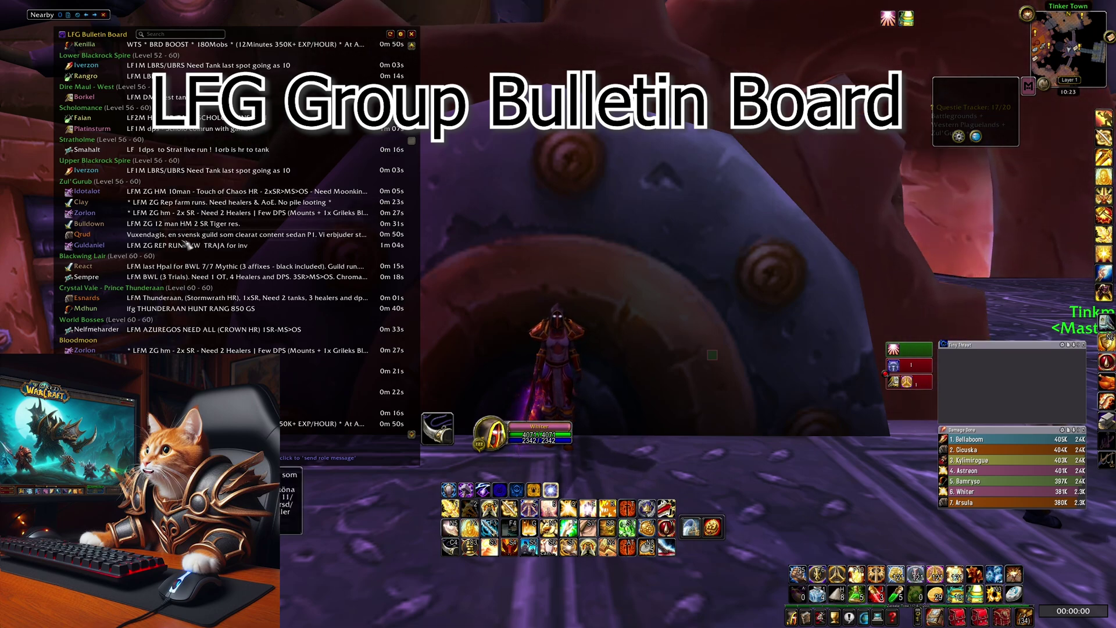
scroll(187, 245, "down", 1)
- Collapse the Blackwing Lair, Crystal Vale, World Bosses, Bloodmoon and Incursions categories
left_click(90, 233)
left_click(91, 244)
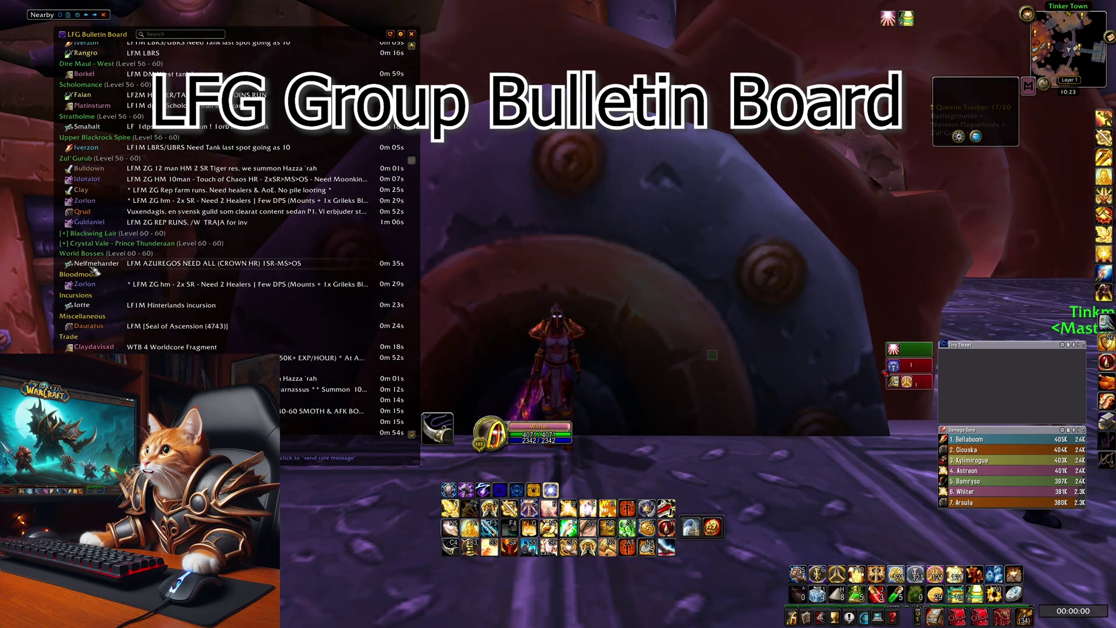
left_click(88, 254)
left_click(87, 264)
left_click(84, 274)
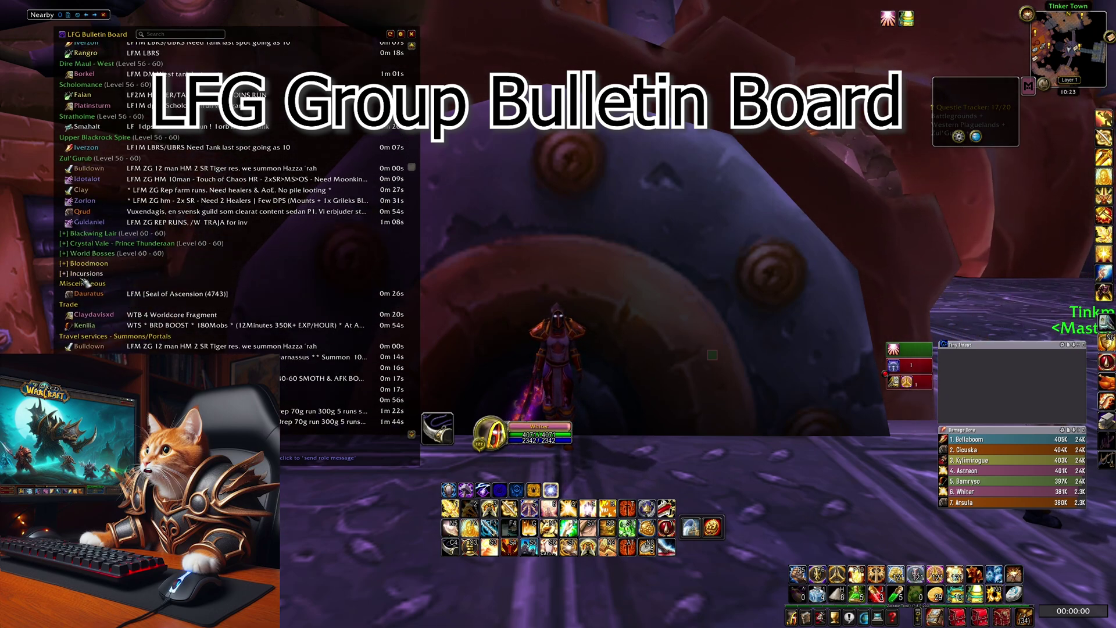
scroll(86, 284, "up", 8)
- Search the group listings for 'bwl', then close the LFG Bulletin Board
left_click(157, 33)
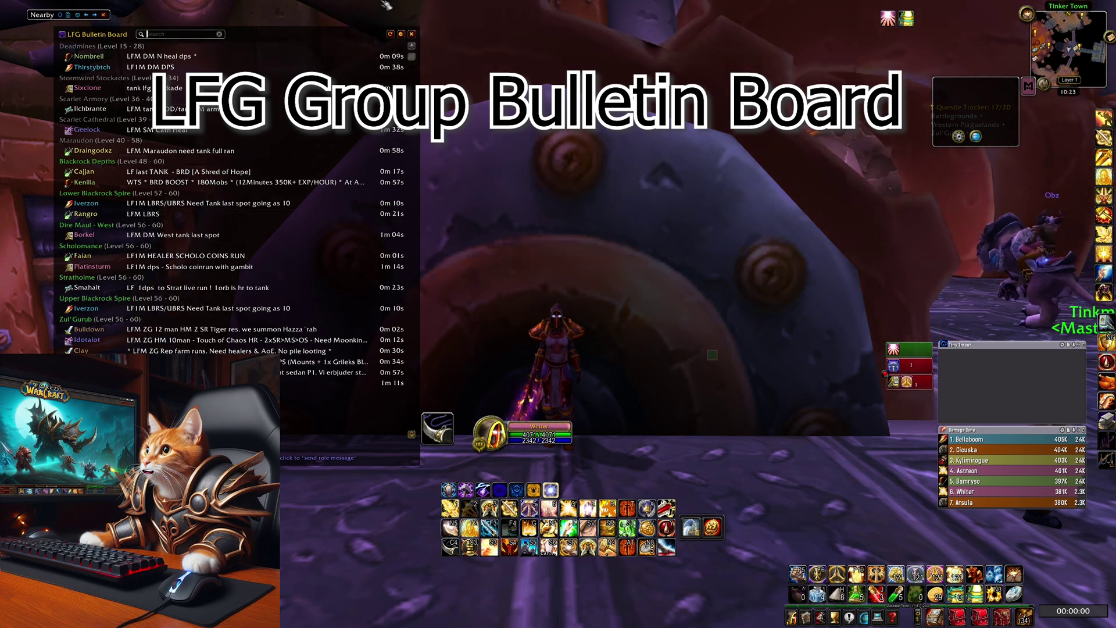
type("bwl")
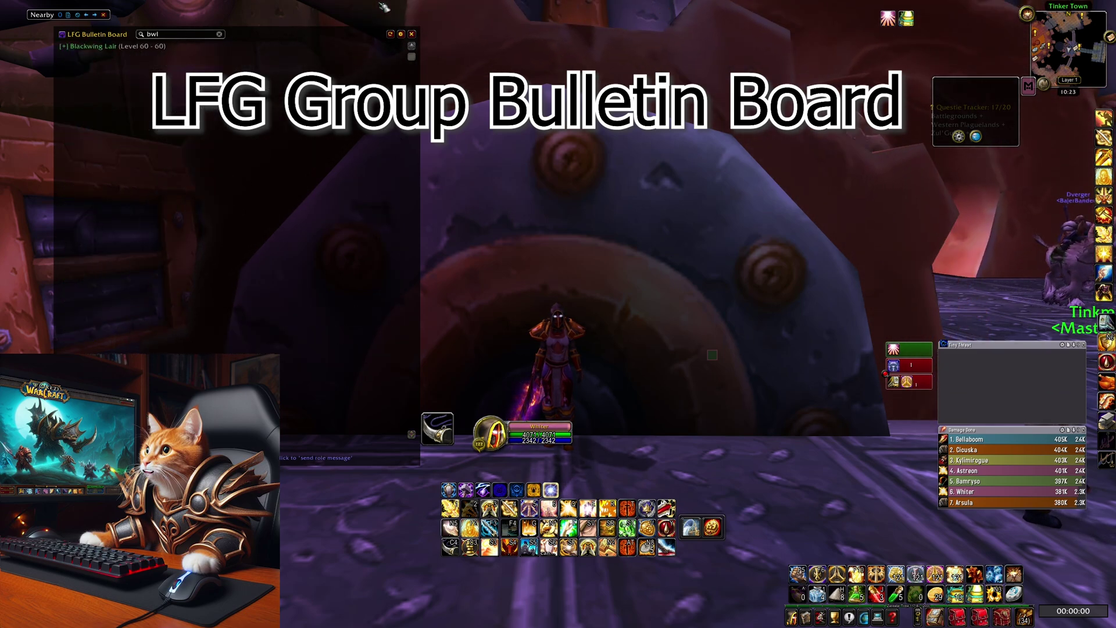
left_click(412, 34)
mouse_move(996, 124)
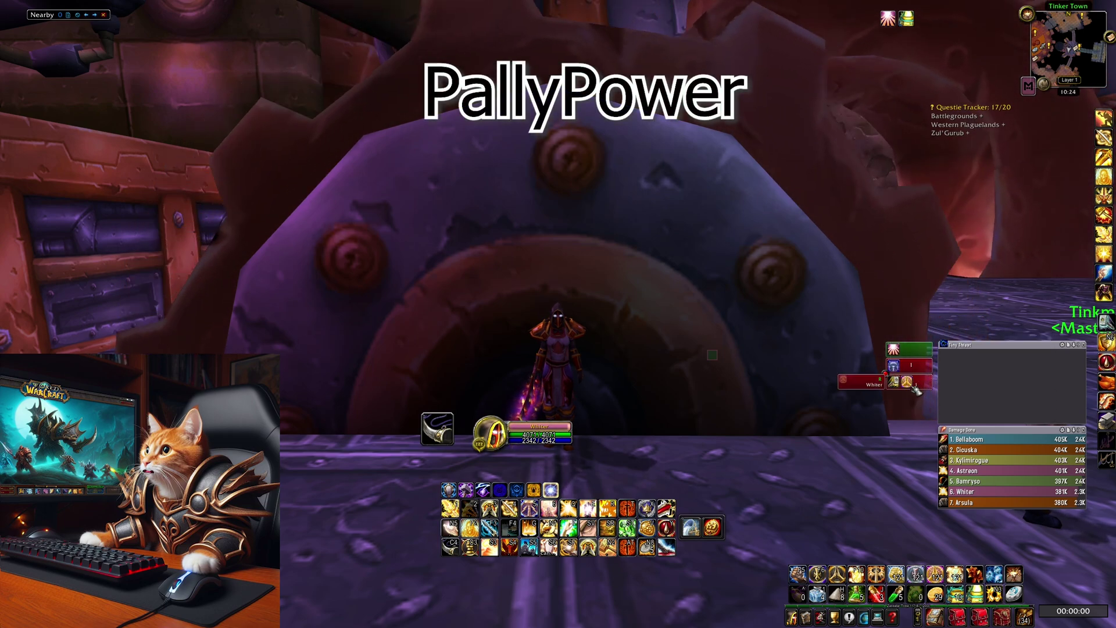
- Check the PallyPower frame, then expand the Western Plaguelands header in the Questie tracker
mouse_move(887, 371)
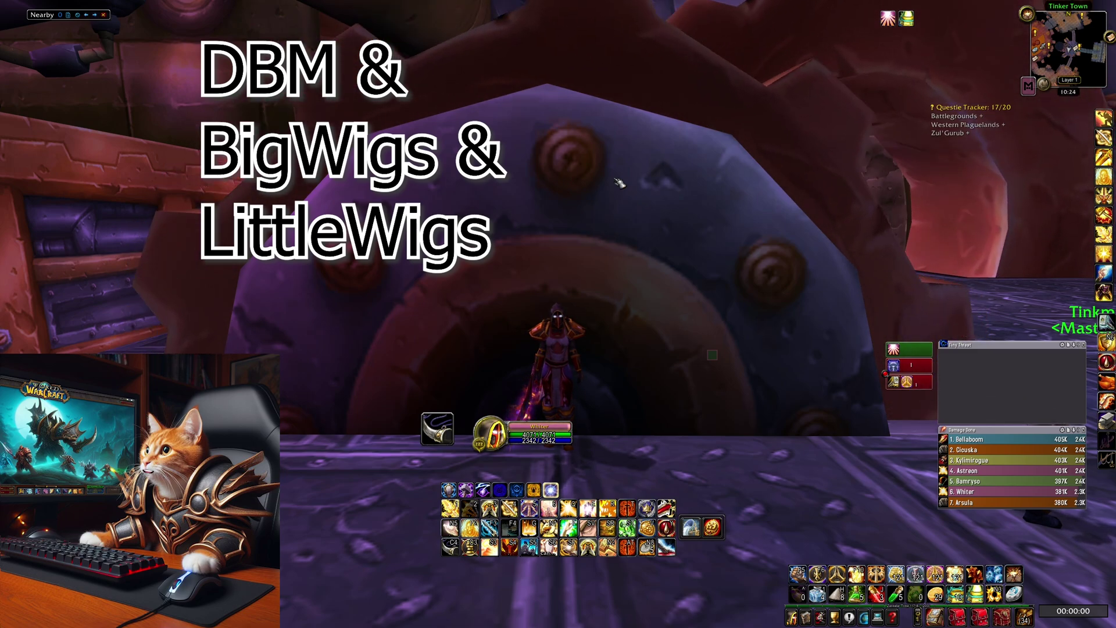
left_click(965, 152)
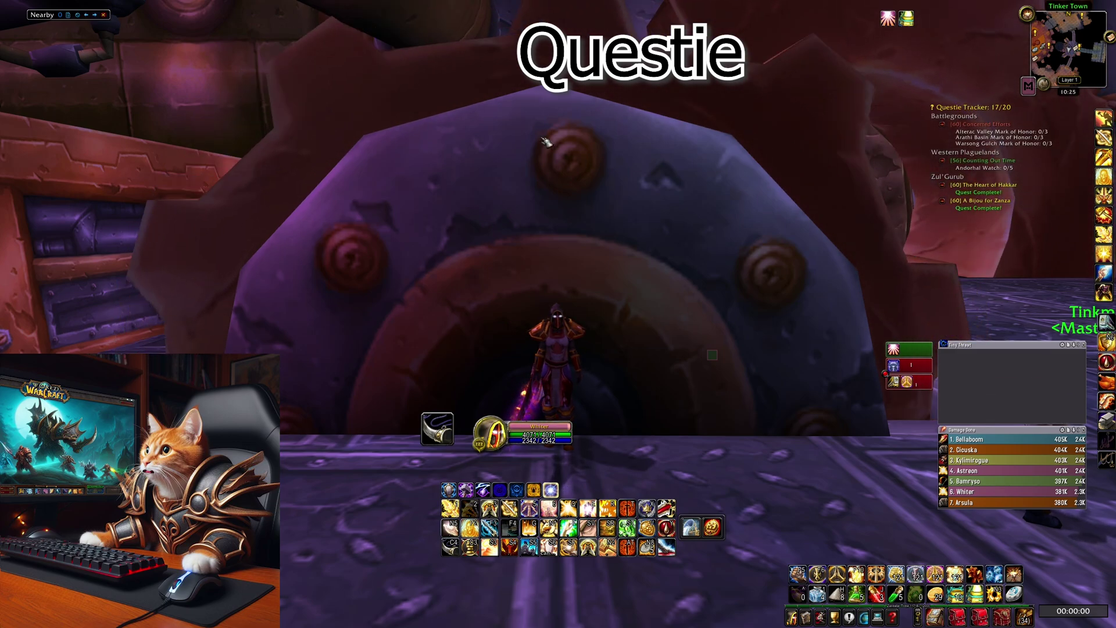
key("m")
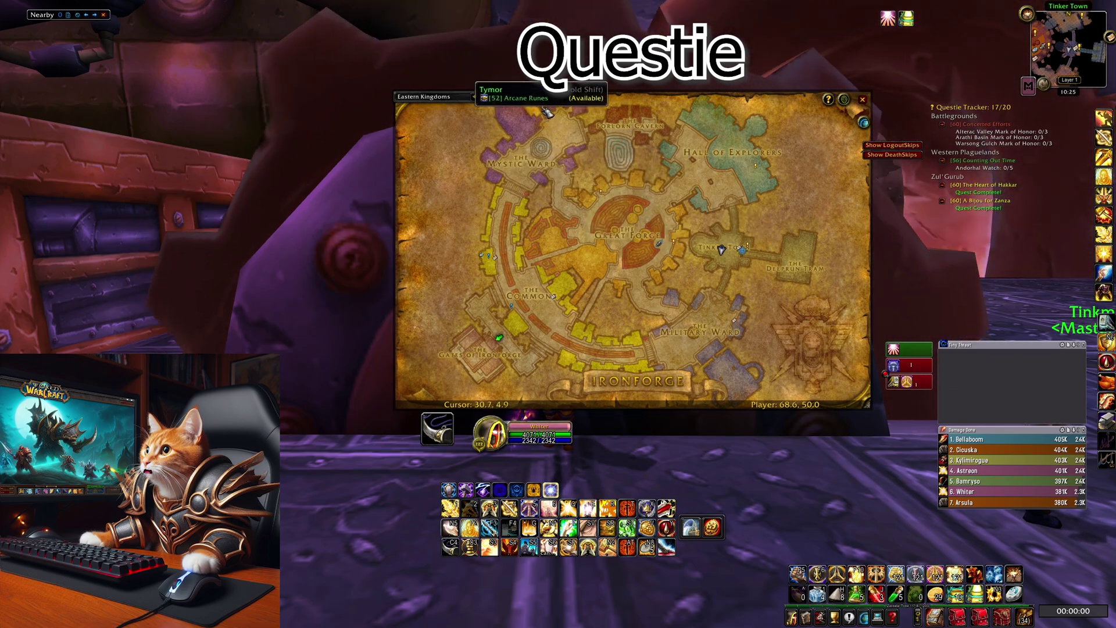
key("m")
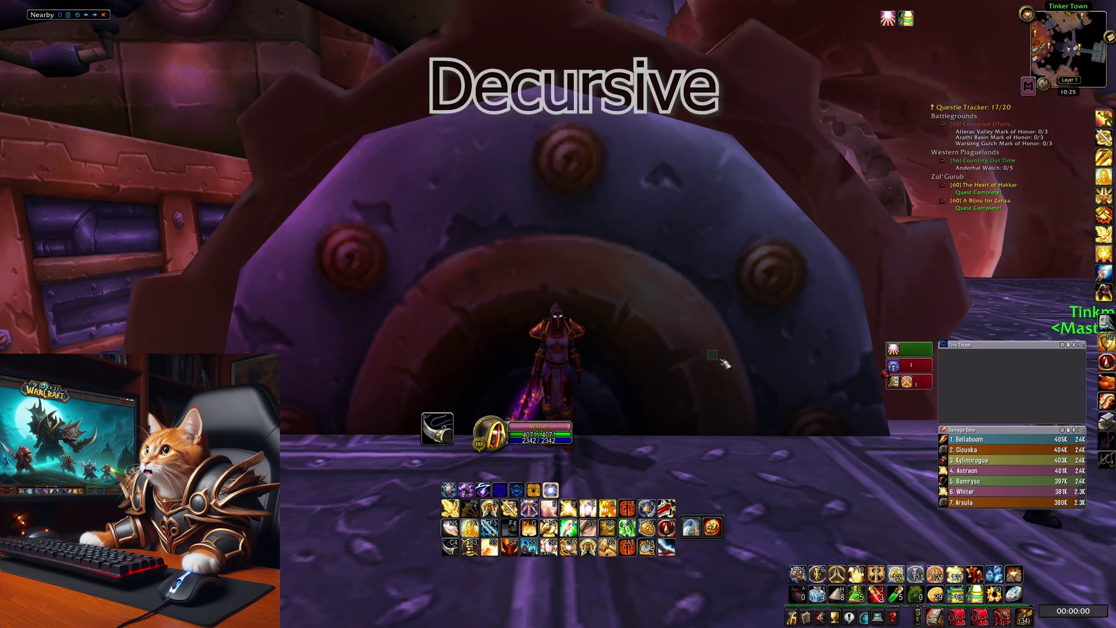
mouse_move(716, 362)
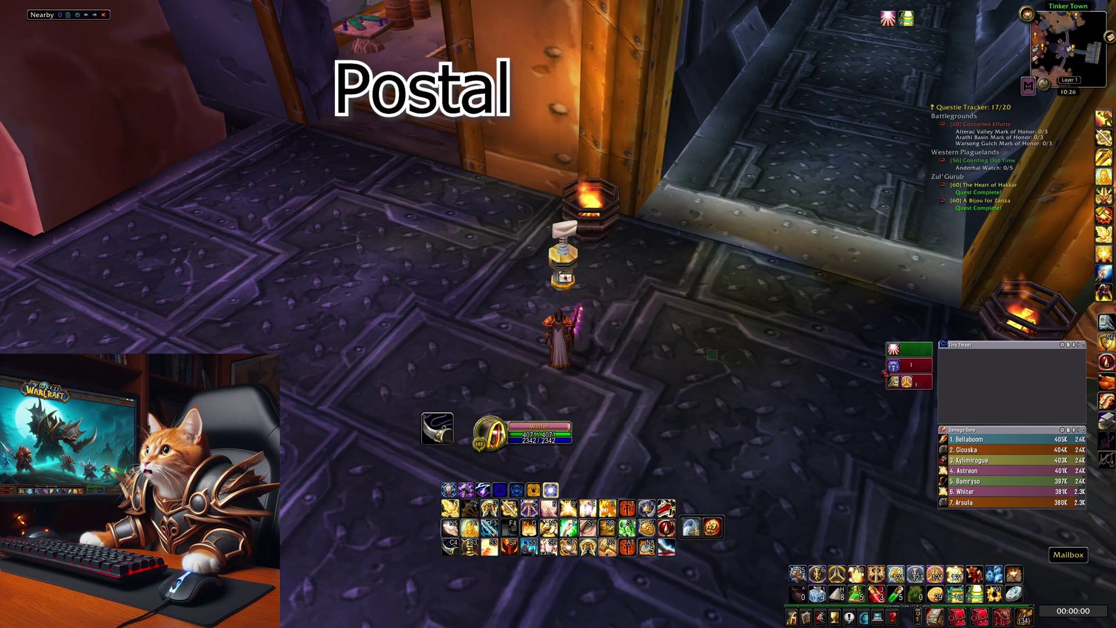
- Open the mailbox and take all auction house mail with Postal's Open All
right_click(562, 259)
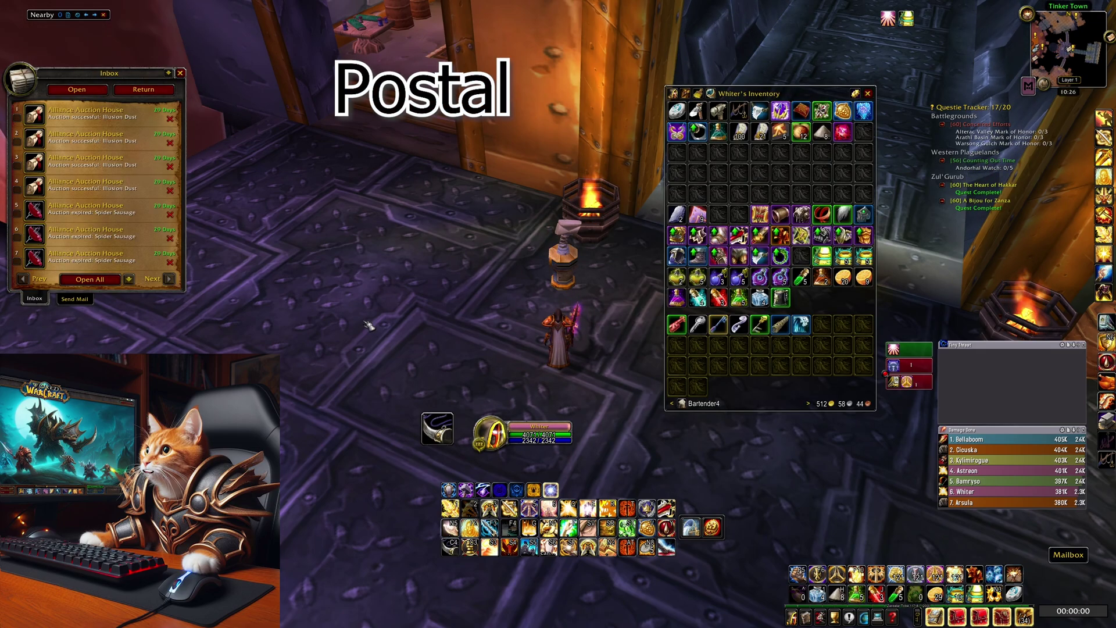
left_click(90, 279)
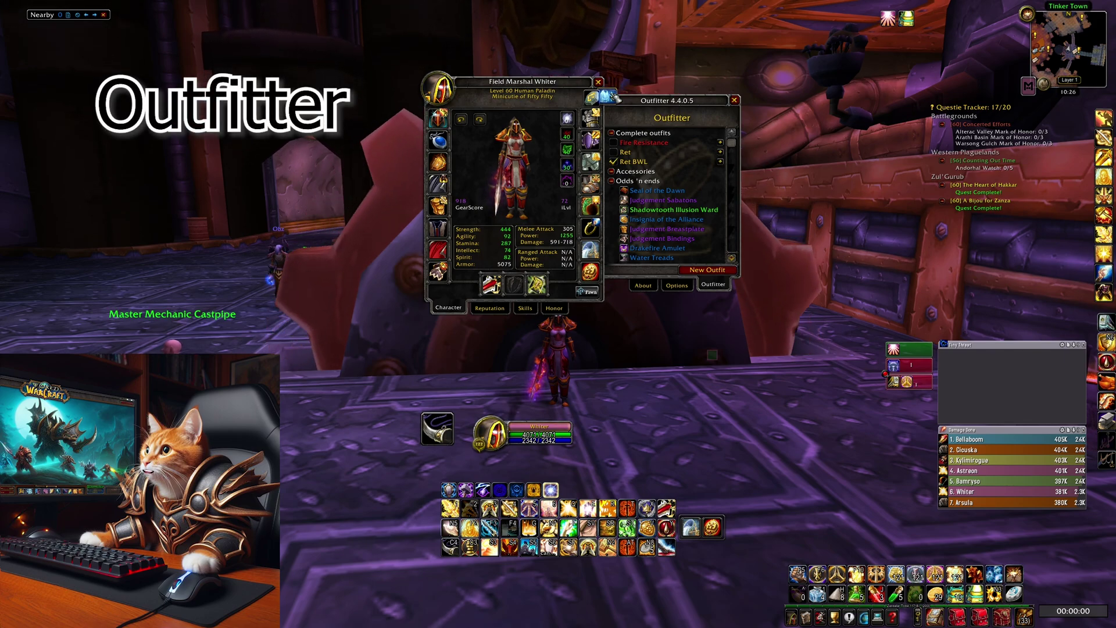
- Equip the Ret BWL outfit in Outfitter and close the character windows
left_click(642, 152)
left_click(642, 162)
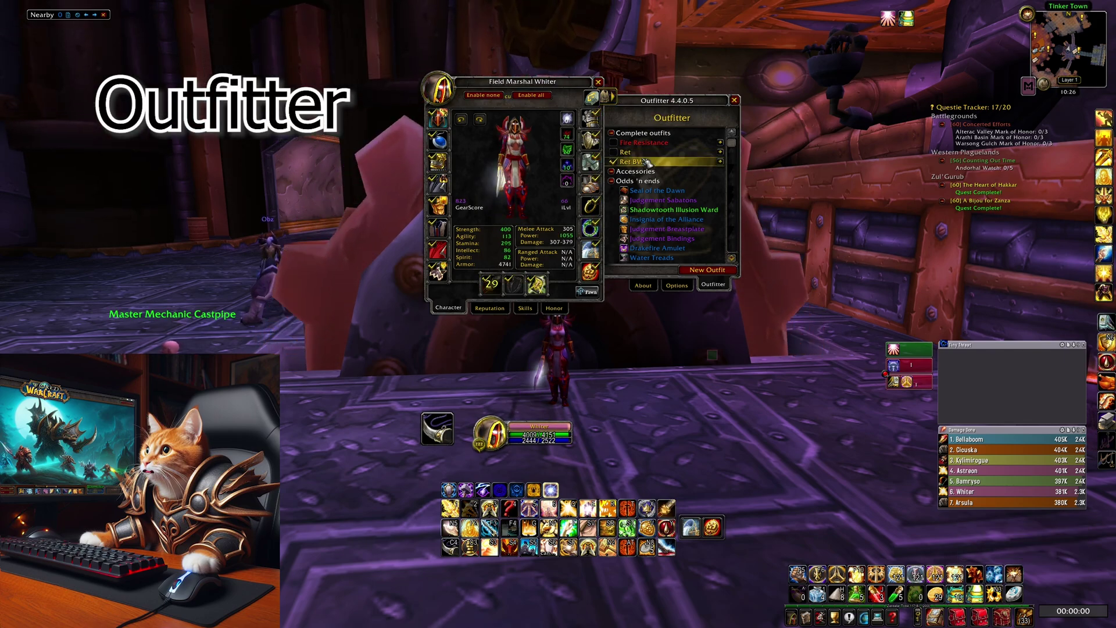
right_click(642, 162)
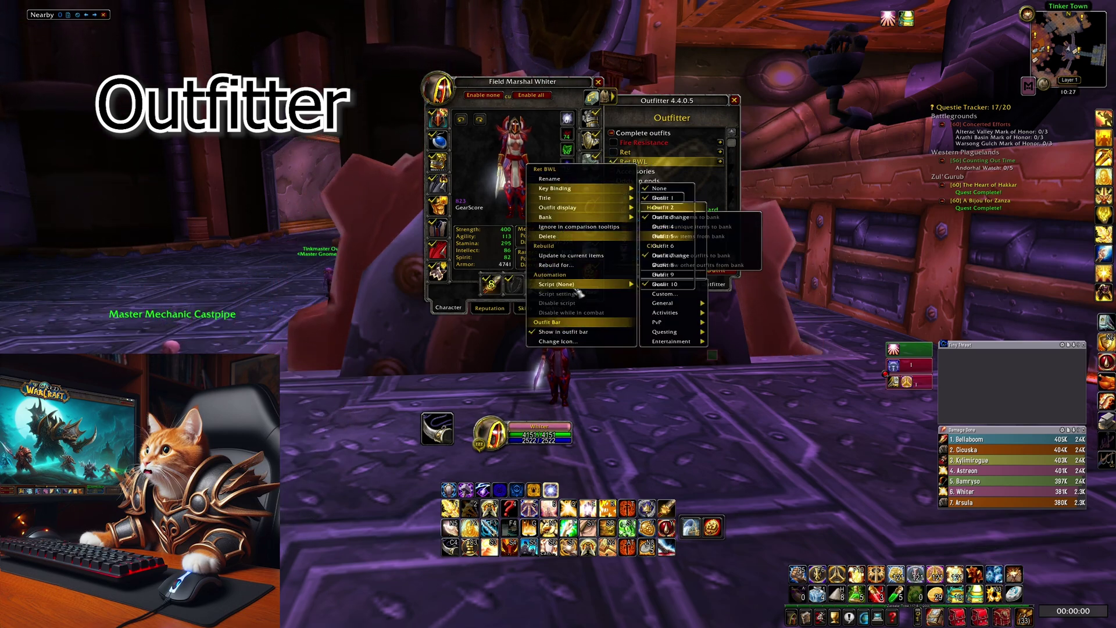
key("Escape")
- Equip the Accursed Chalice trinket through TrinketMenu and open the auction house
mouse_move(715, 529)
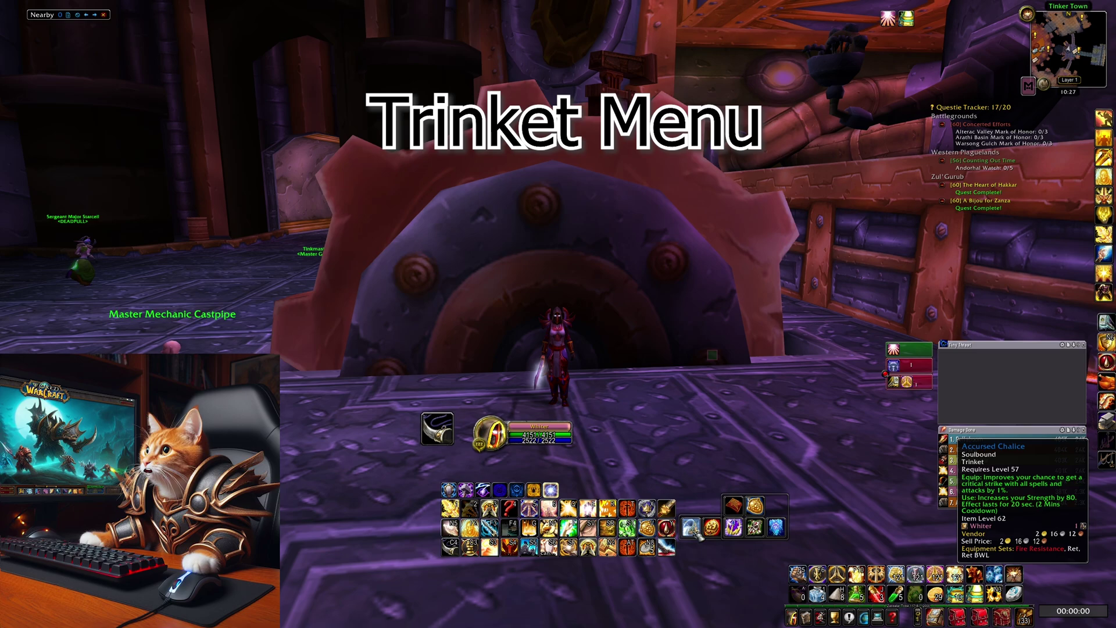
left_click(694, 530)
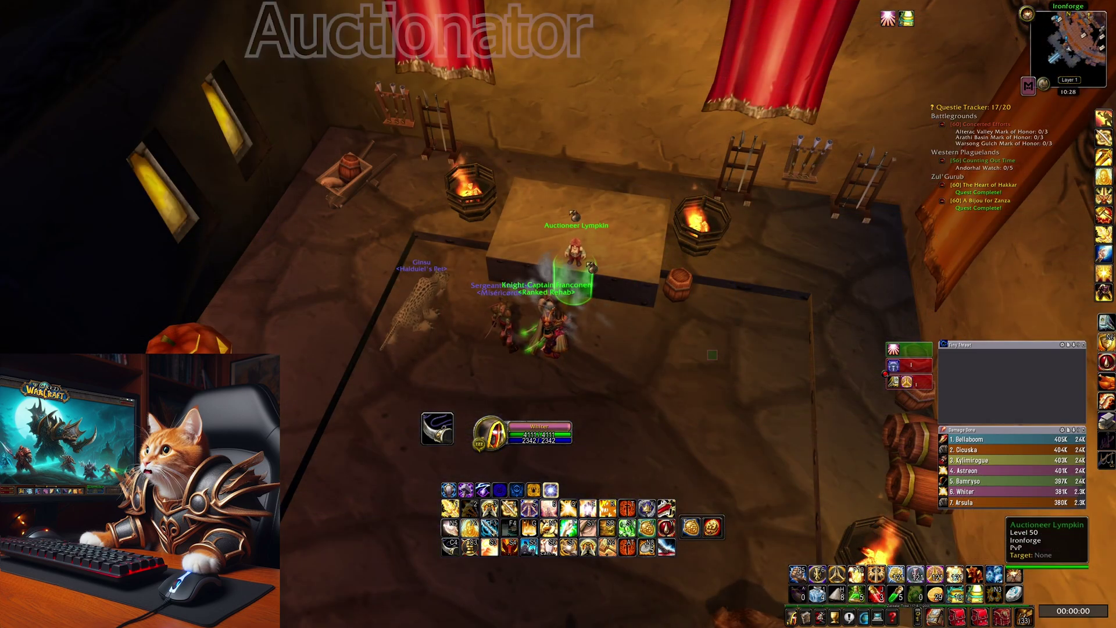
right_click(592, 267)
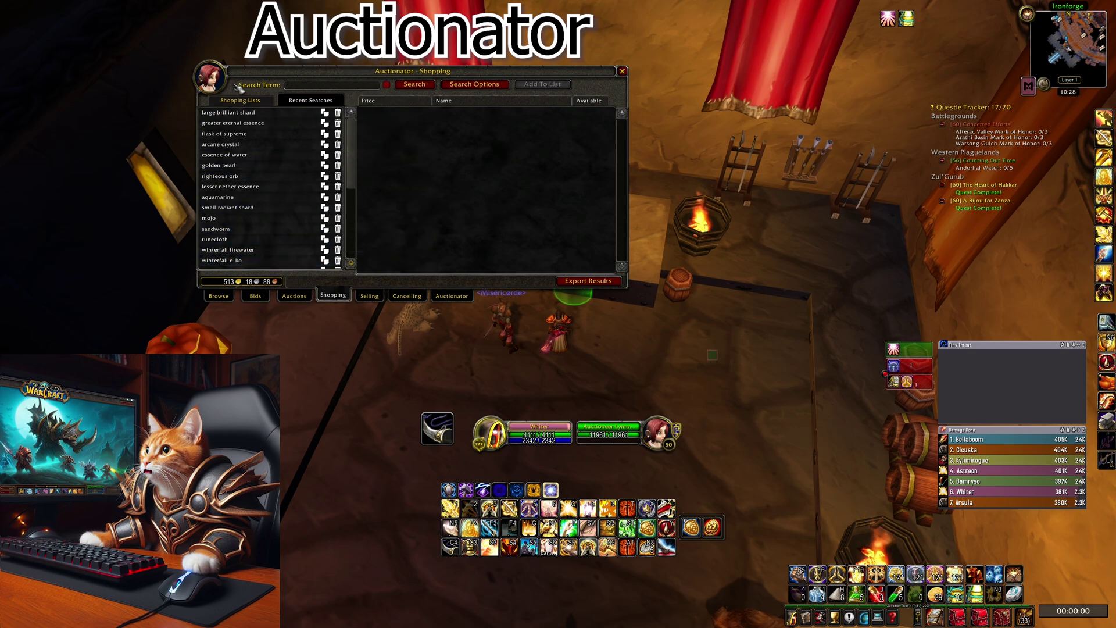
- Rerun the Large Brilliant Shard and Arcane Crystal searches and view all Arcane Crystal listings
left_click(255, 113)
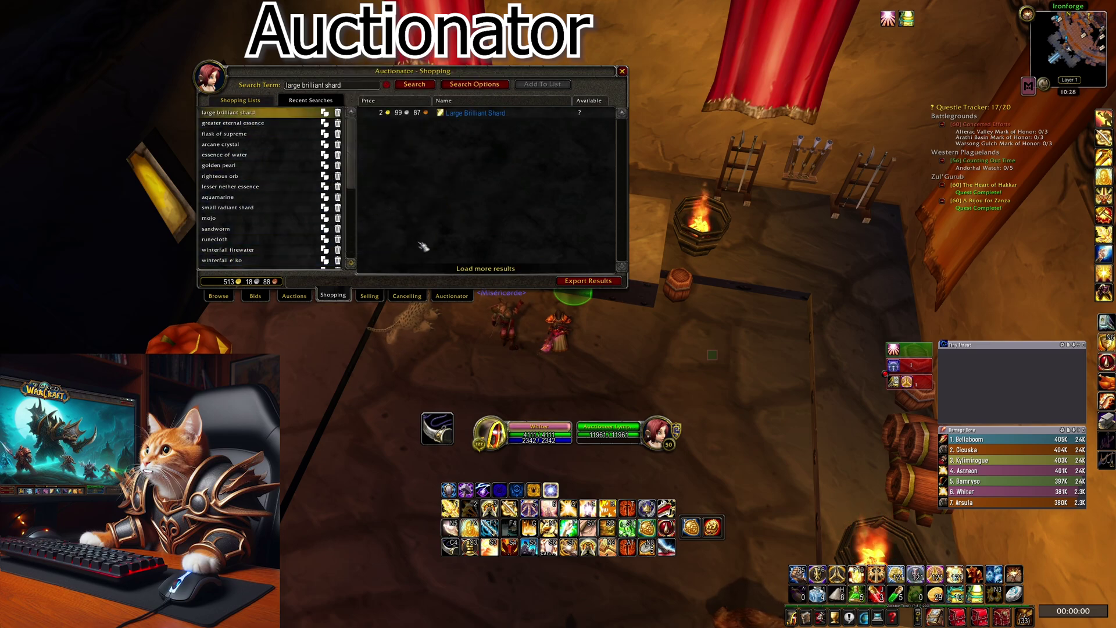
left_click(479, 268)
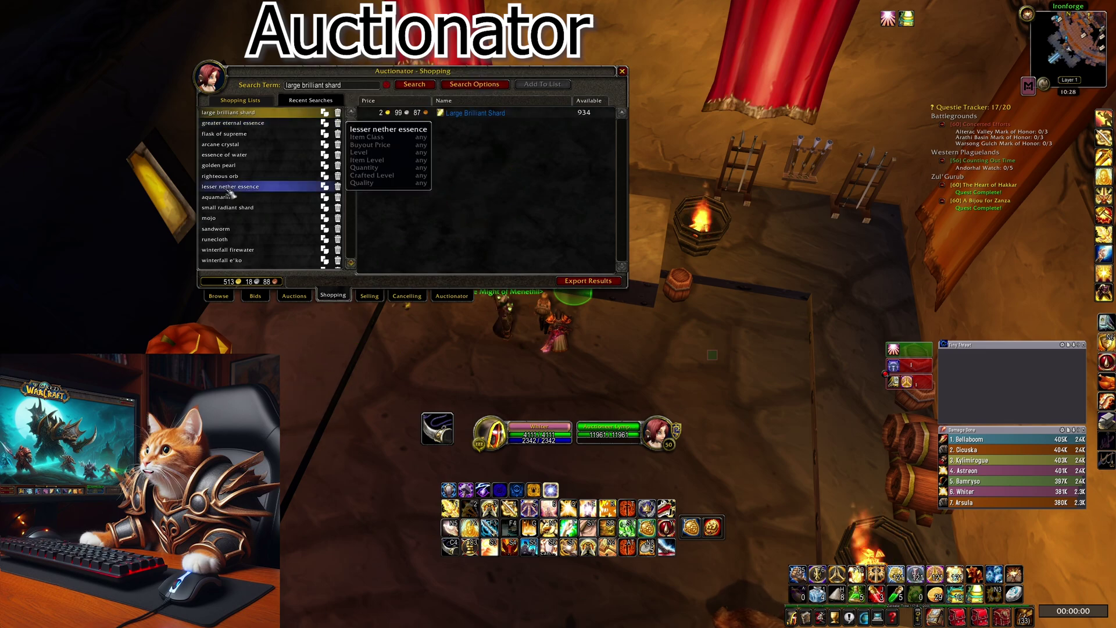
left_click(226, 145)
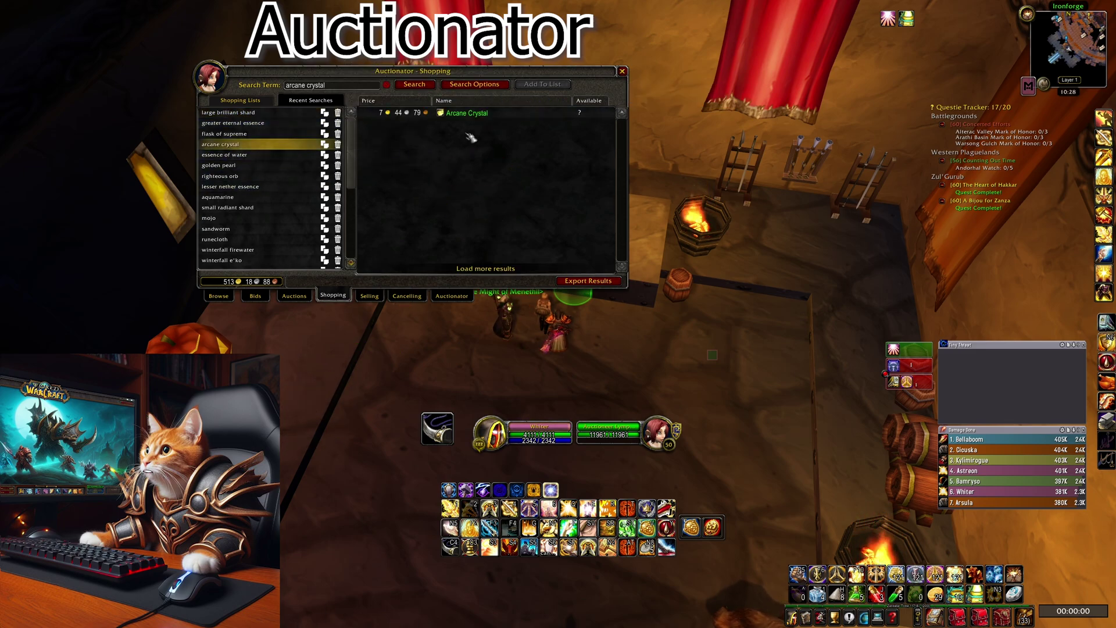
left_click(495, 268)
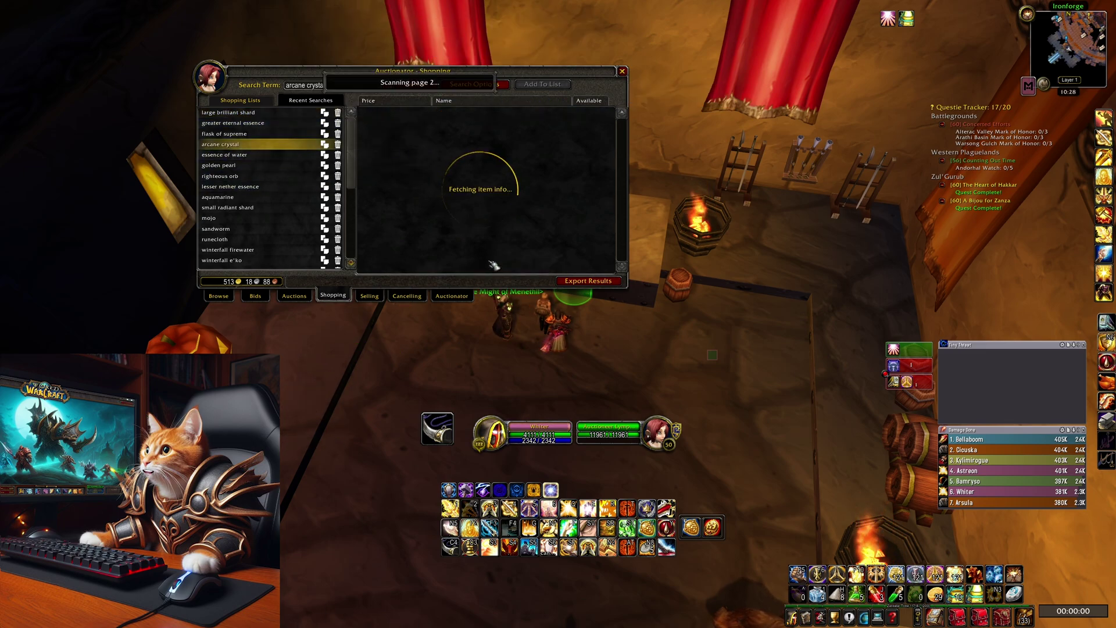
left_click(469, 114)
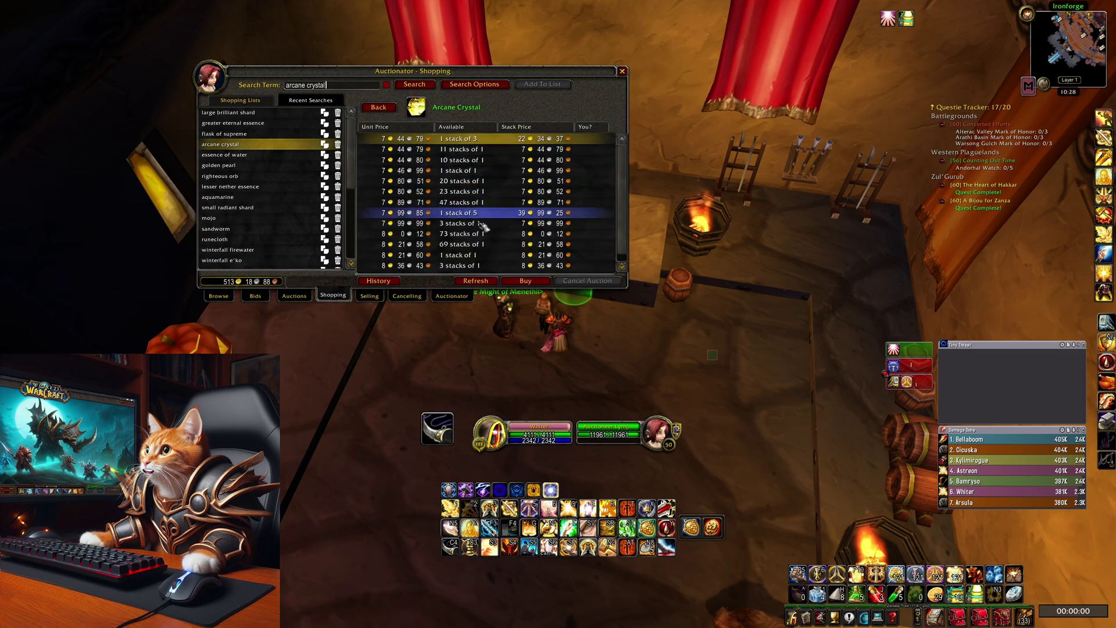
- Post three Spider Sausage auctions at 43s 72c each from the Selling tab
left_click(369, 296)
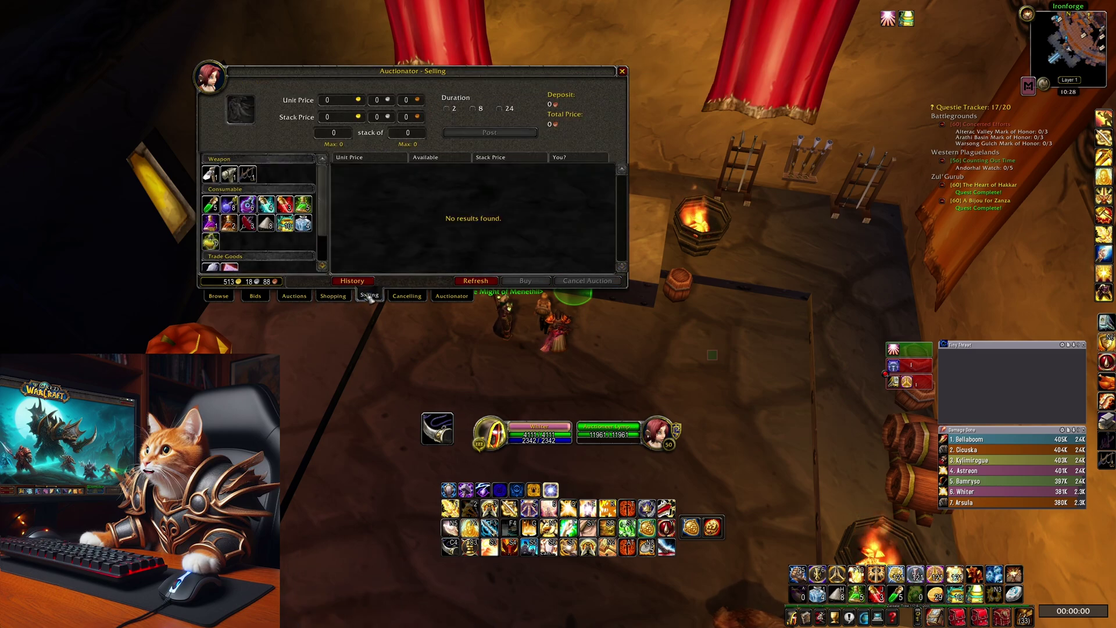
left_click(247, 222)
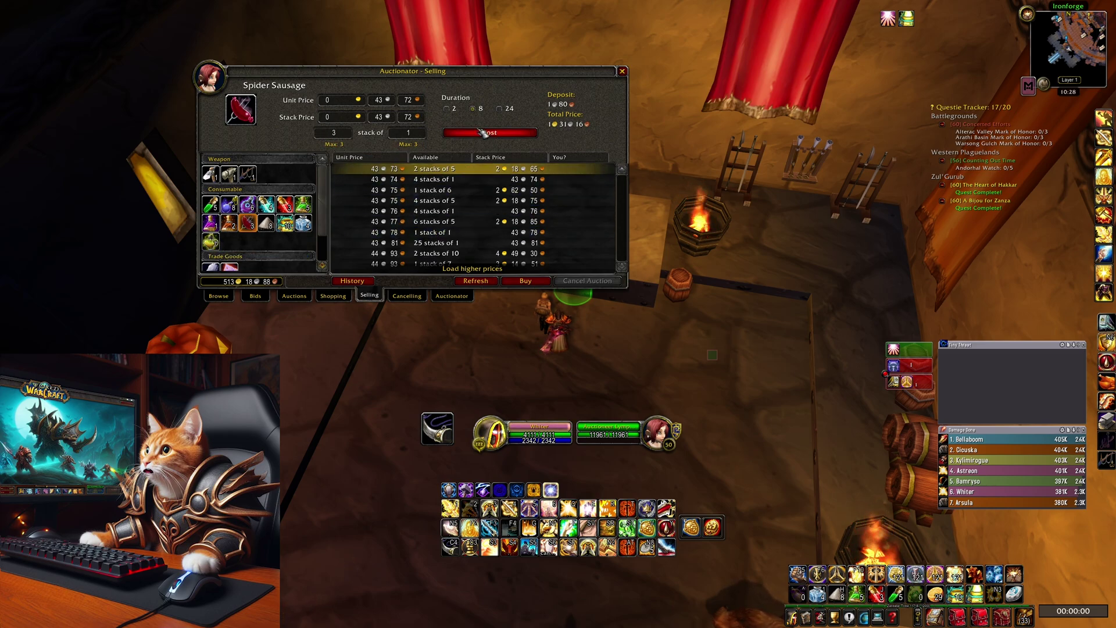
left_click(455, 135)
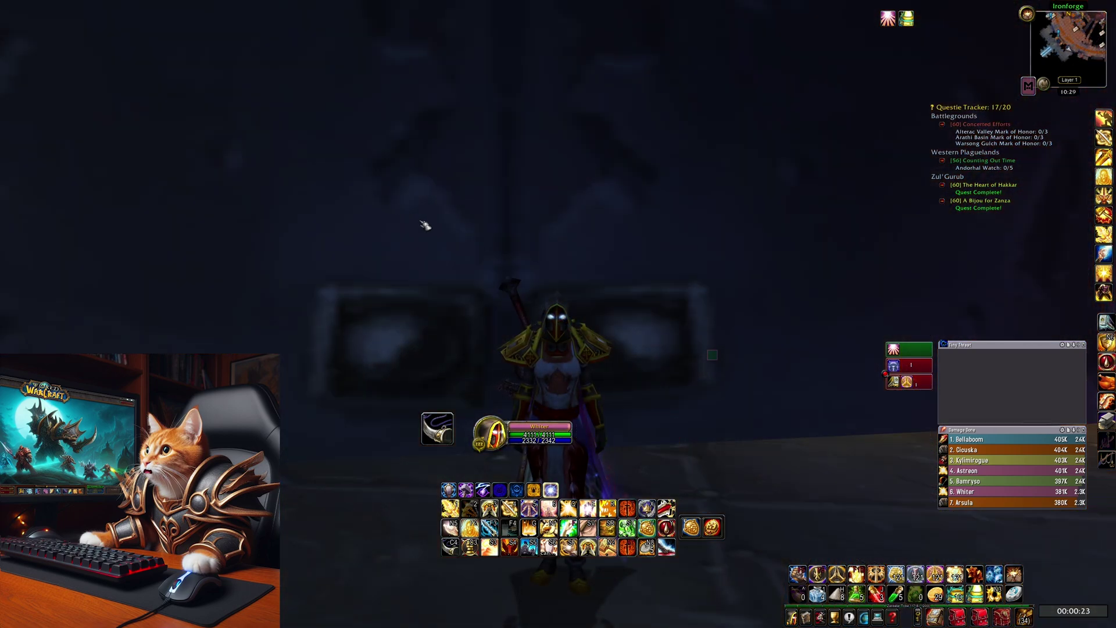
key("Escape")
left_click(555, 300)
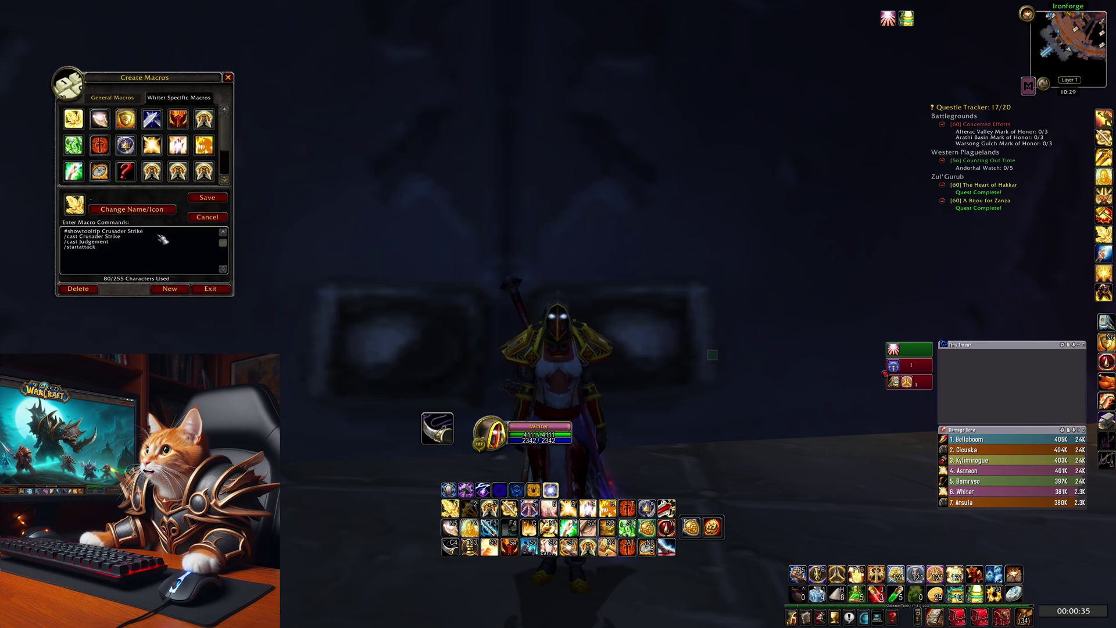
left_click(121, 238)
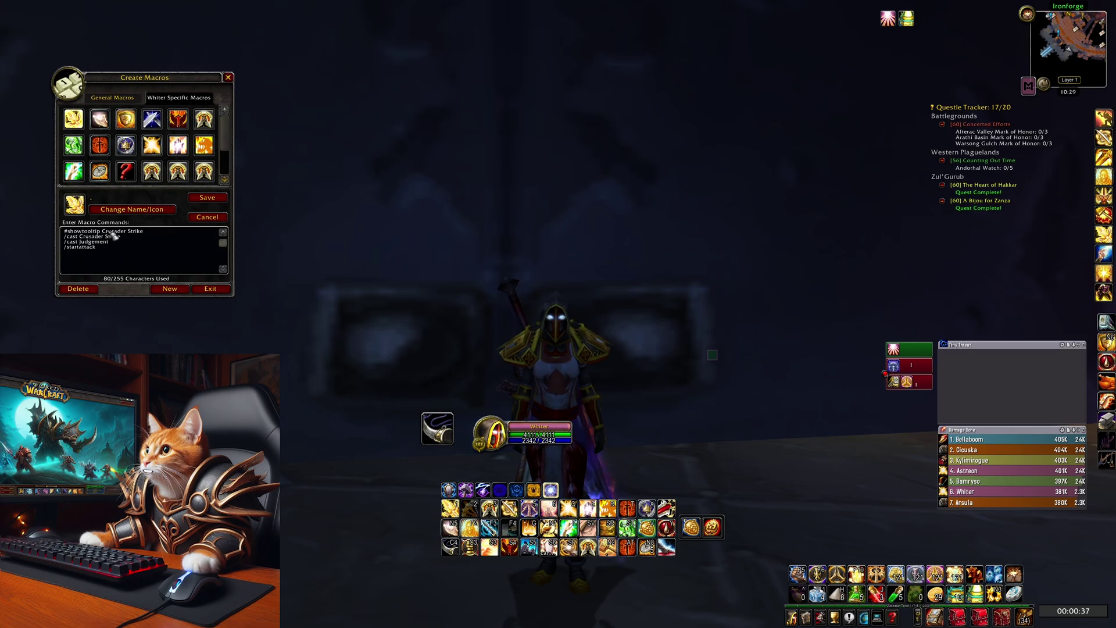
left_click_drag(102, 231, 148, 232)
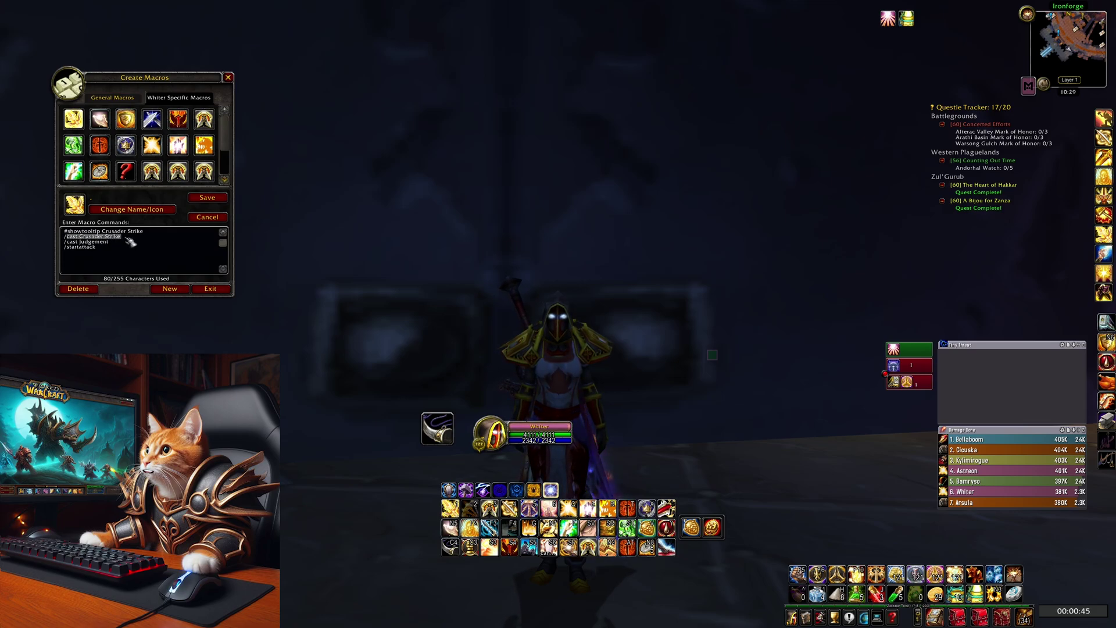
left_click_drag(66, 247, 102, 255)
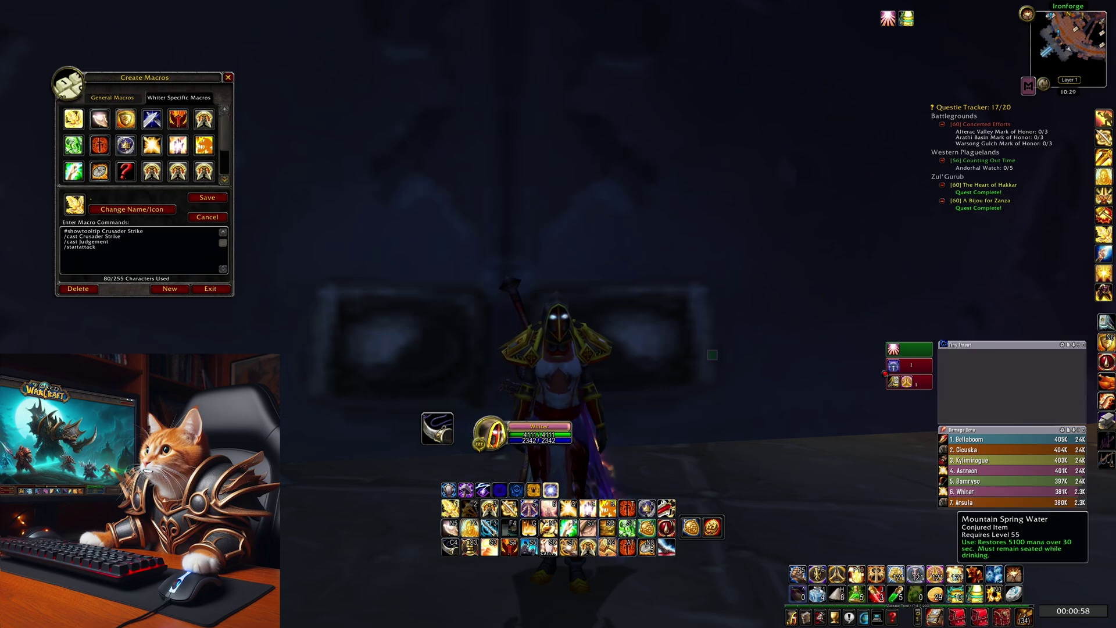
left_click(792, 616)
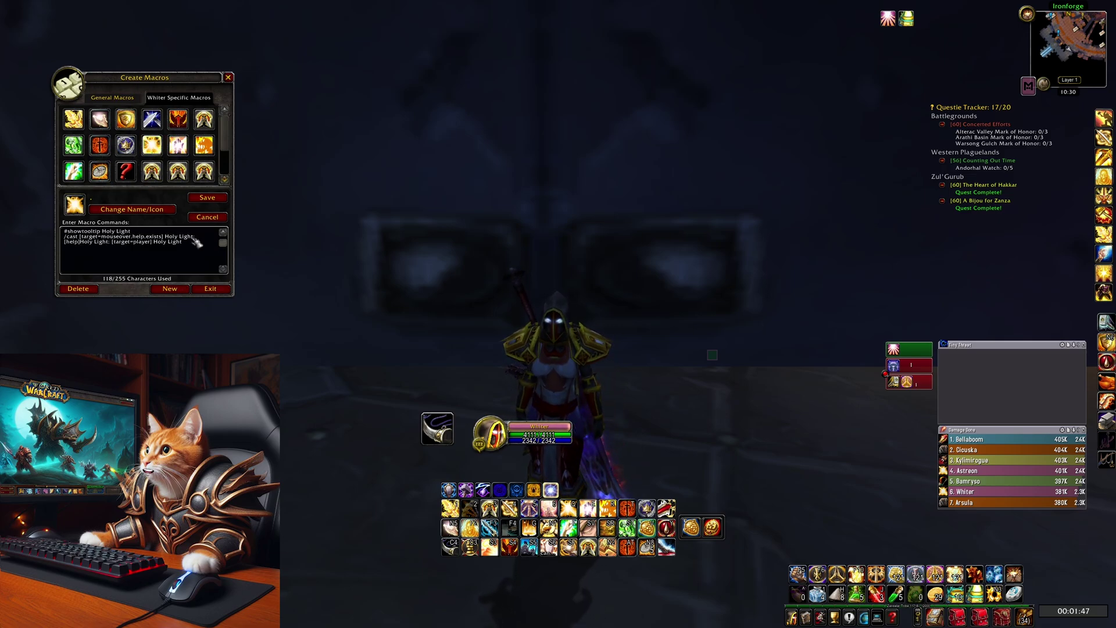
- Cast Flash of Light, then view the Flash of Light, Cleanse and Holy Light macros
key("Escape")
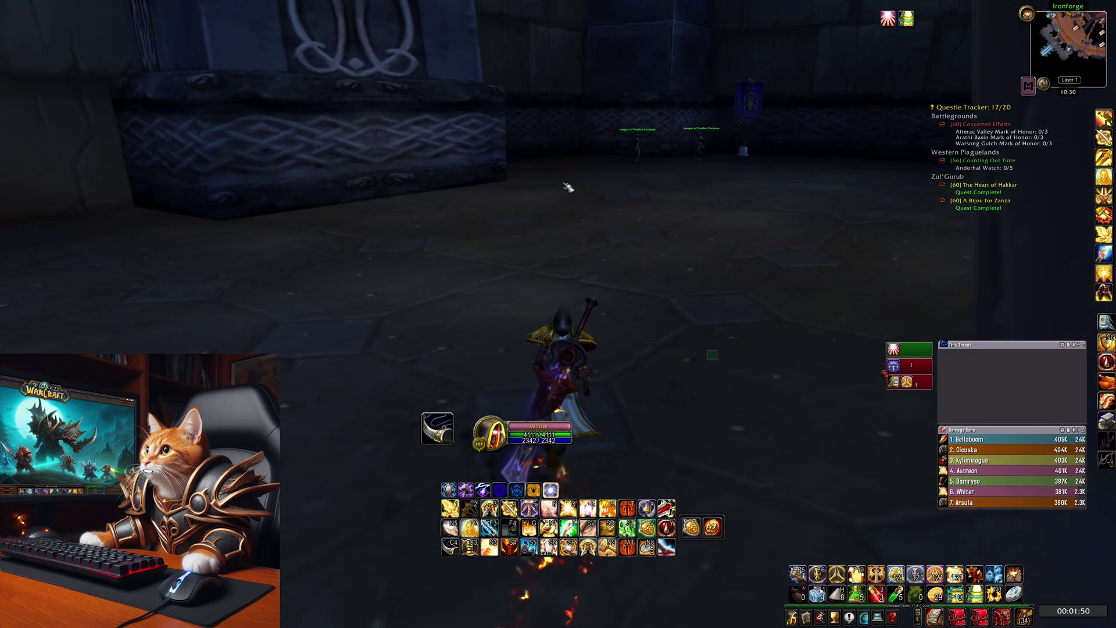
key("a")
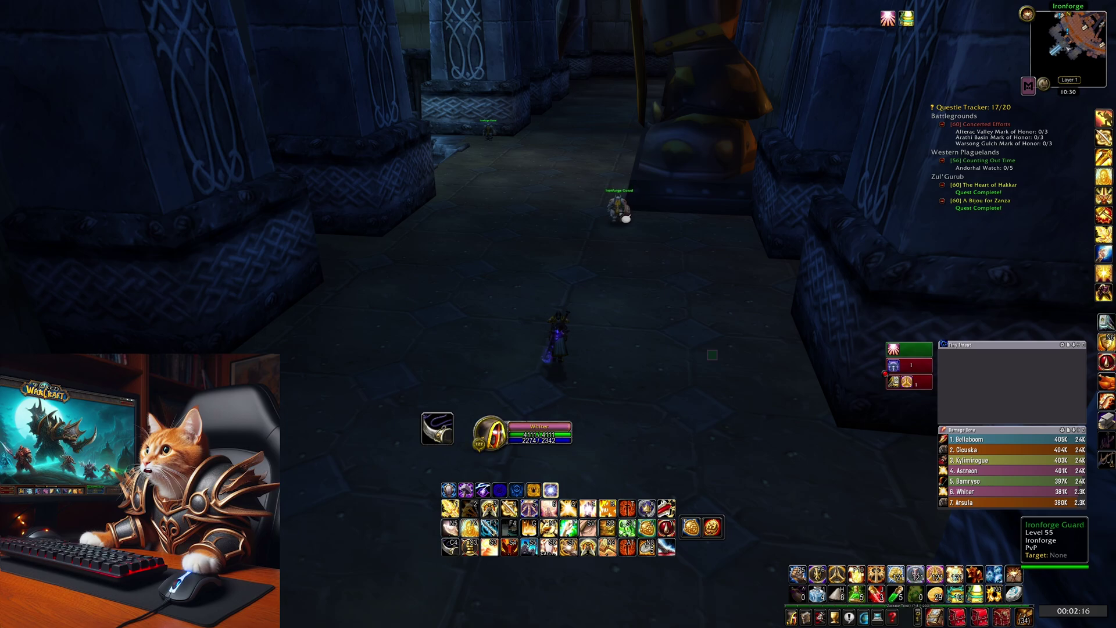
key("e")
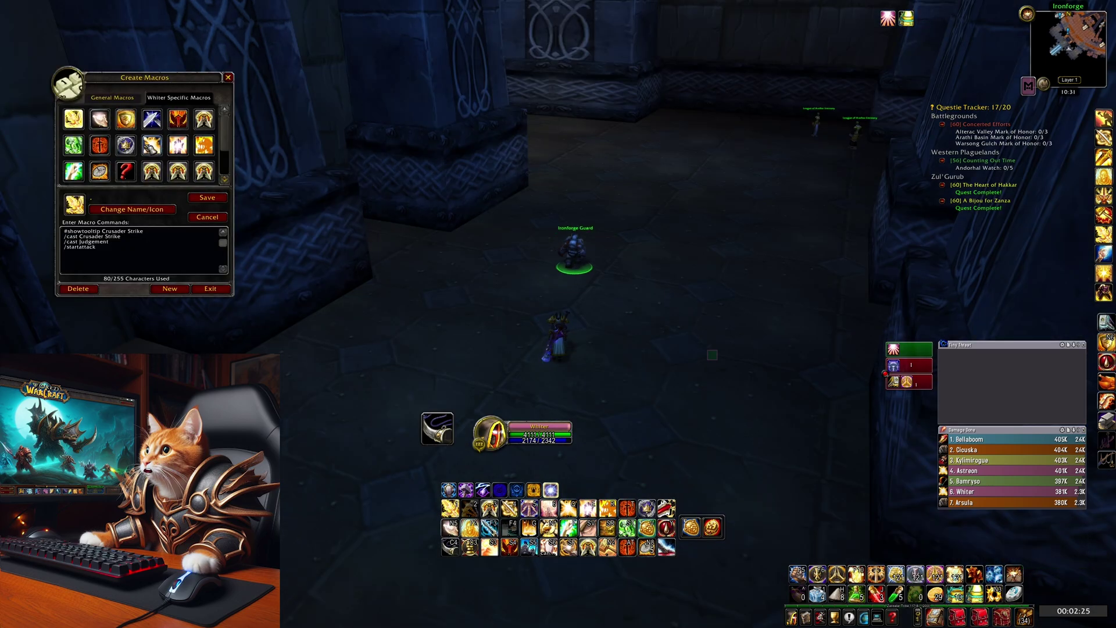
left_click(177, 144)
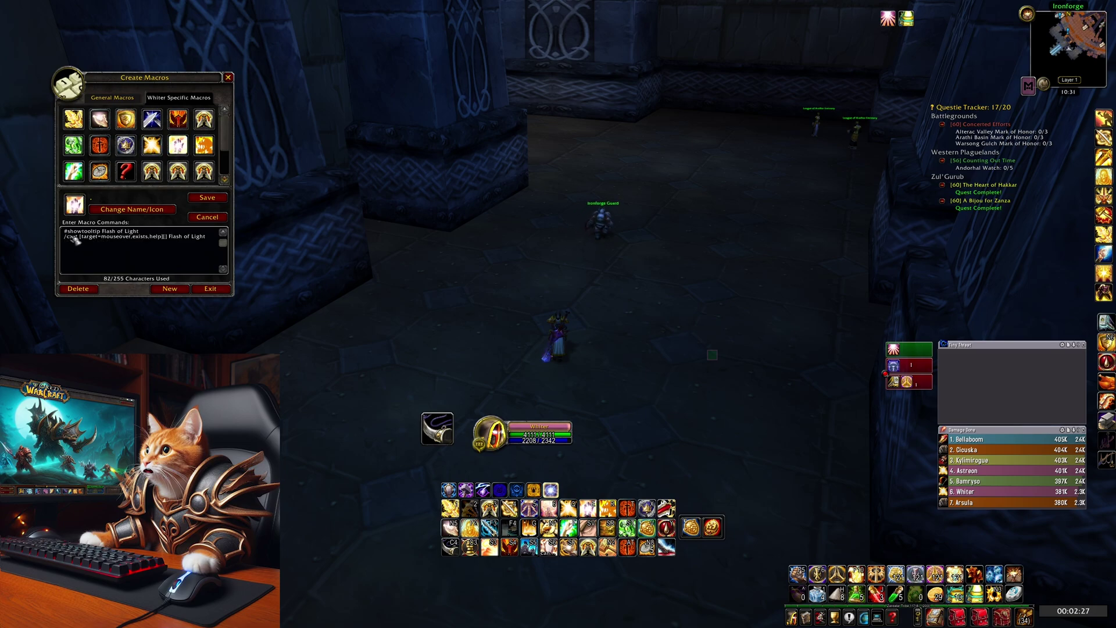
left_click(73, 170)
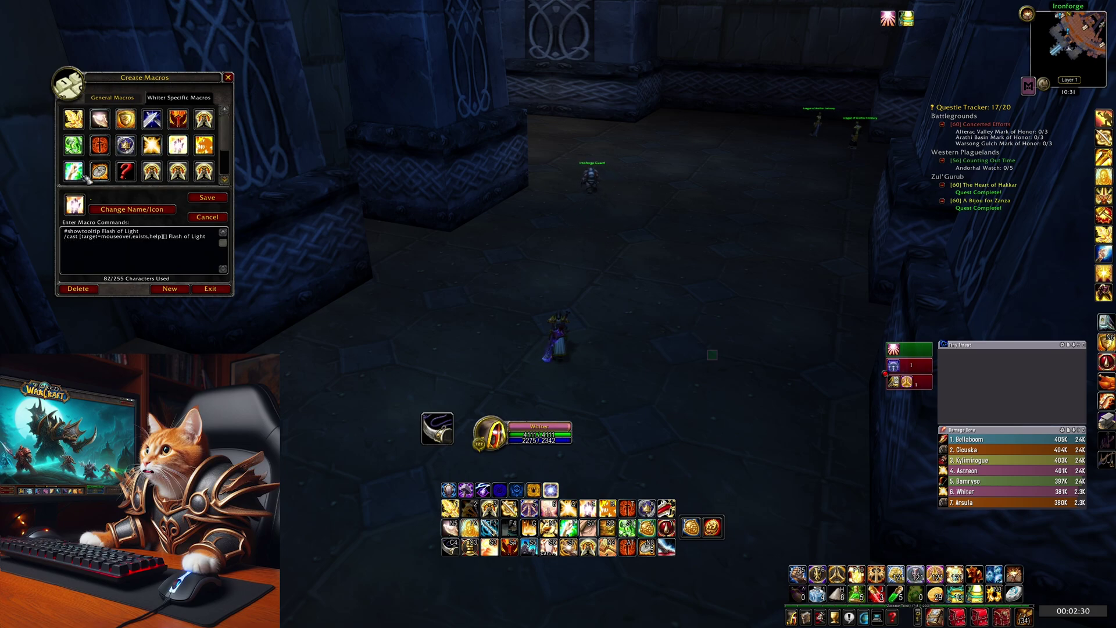
left_click(152, 145)
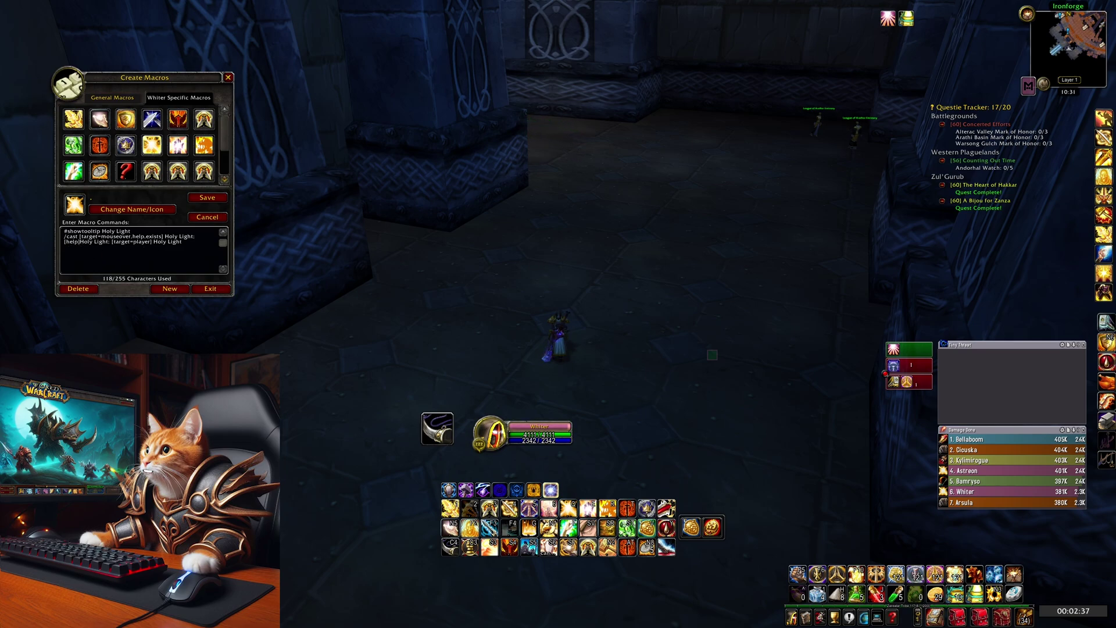
- Test-cast Holy Light on the character twice with the mouseover macro keybinds
left_click_drag(598, 257, 598, 257)
key("q")
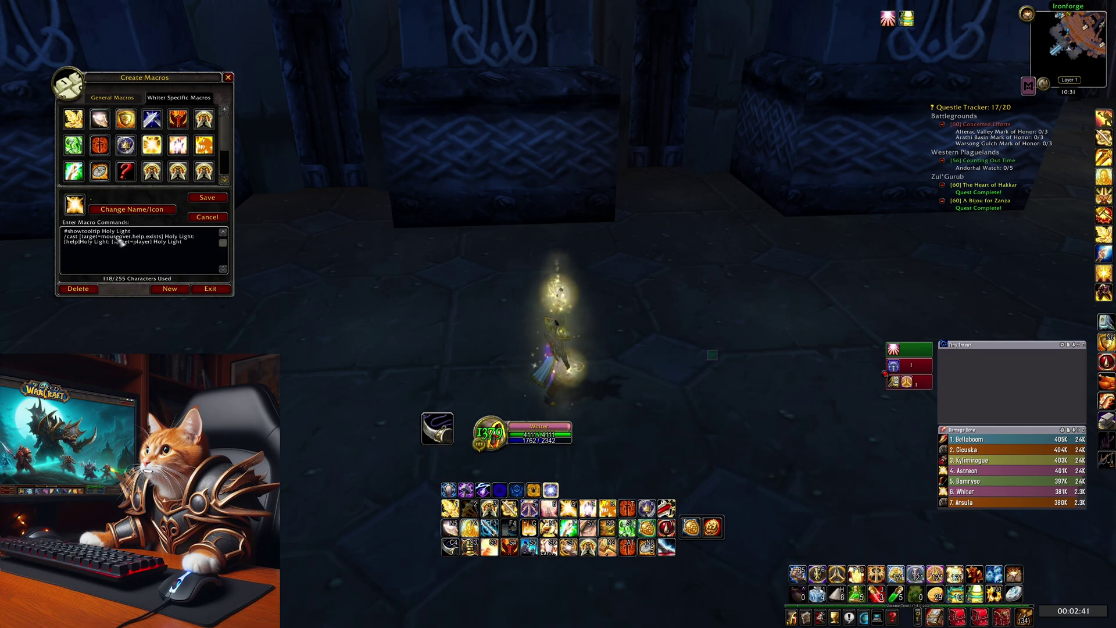
left_click_drag(526, 251, 526, 251)
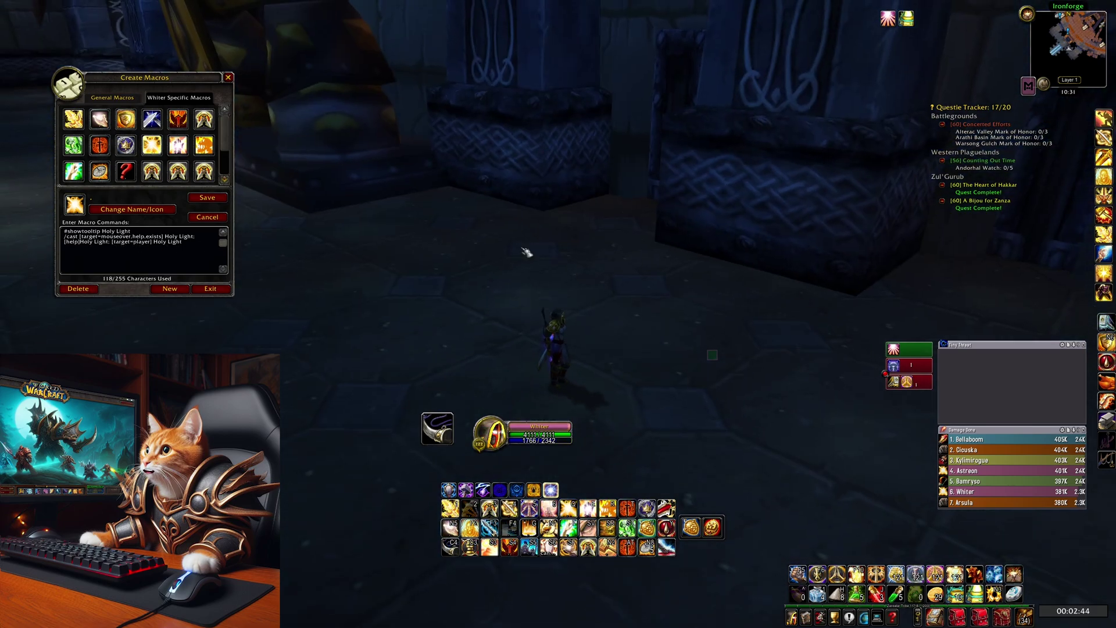
key("w")
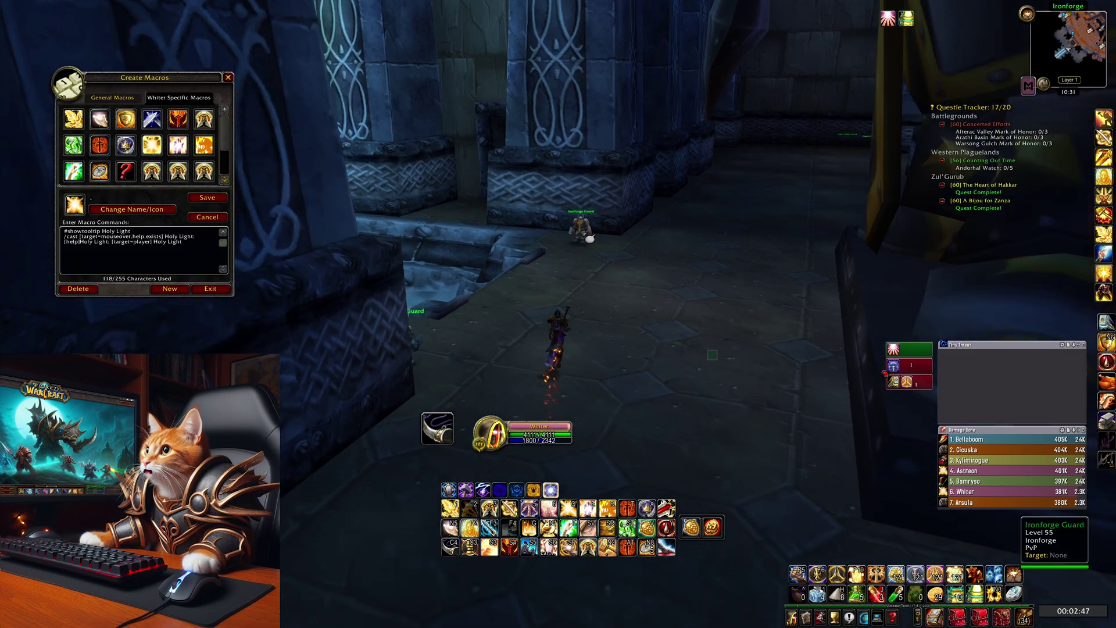
key("1")
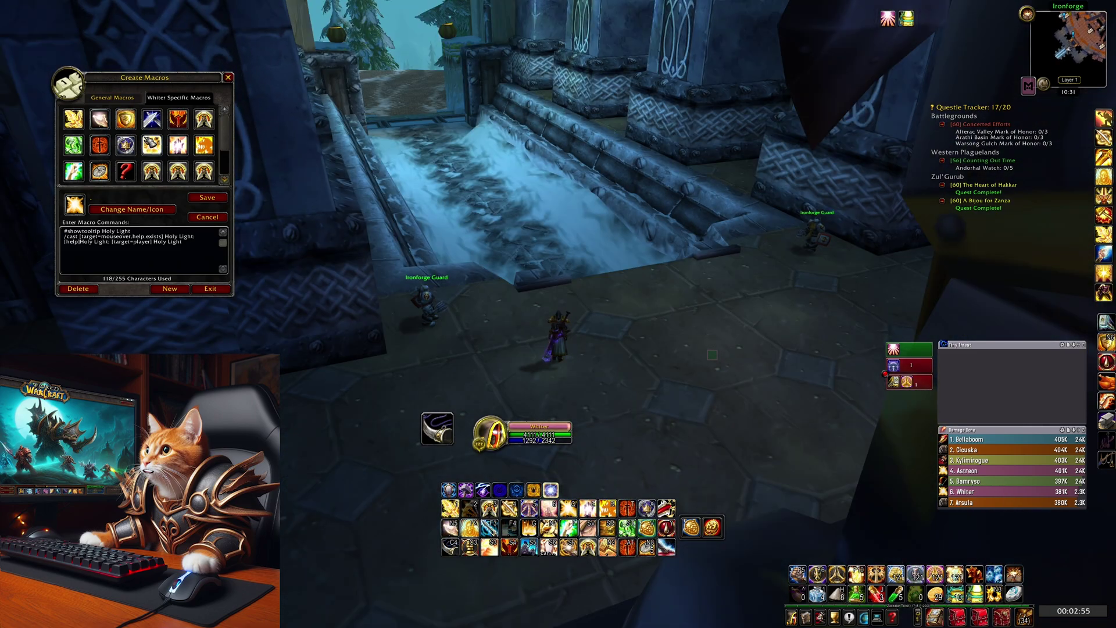
- View the Lay on Hands macro, then the Martyrdom/Righteousness startattack castsequence macro
left_click(100, 119)
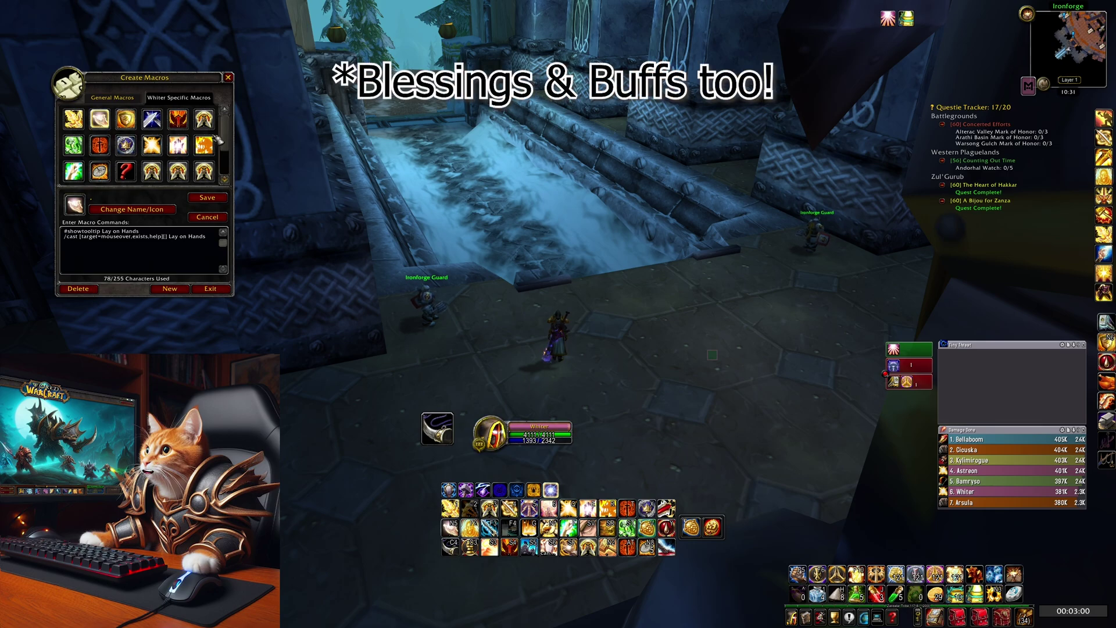
left_click(539, 556)
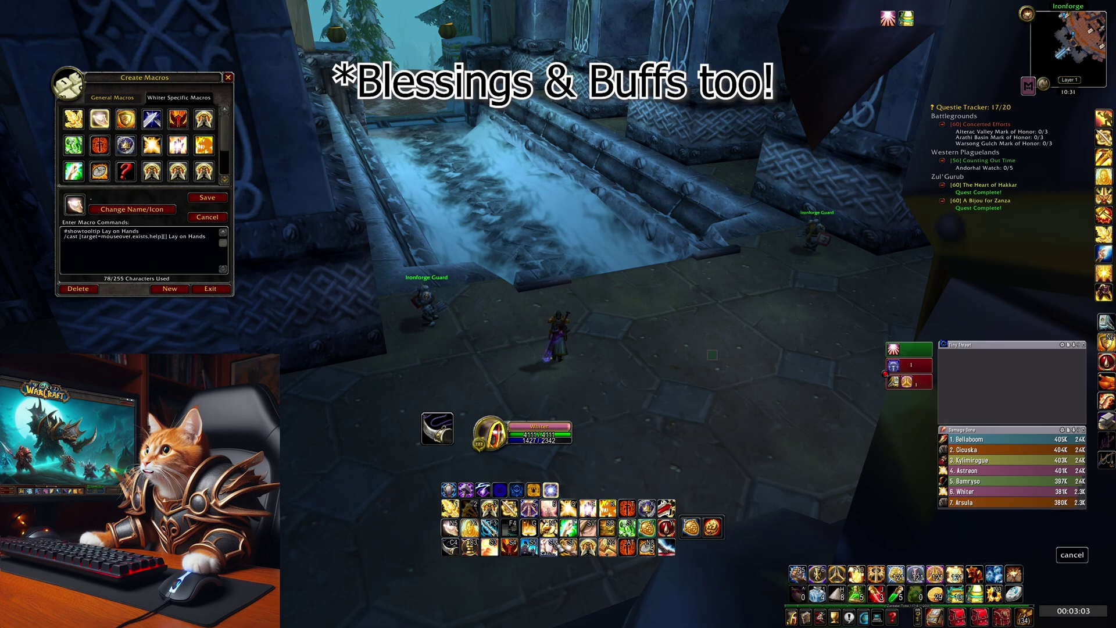
right_click(547, 554)
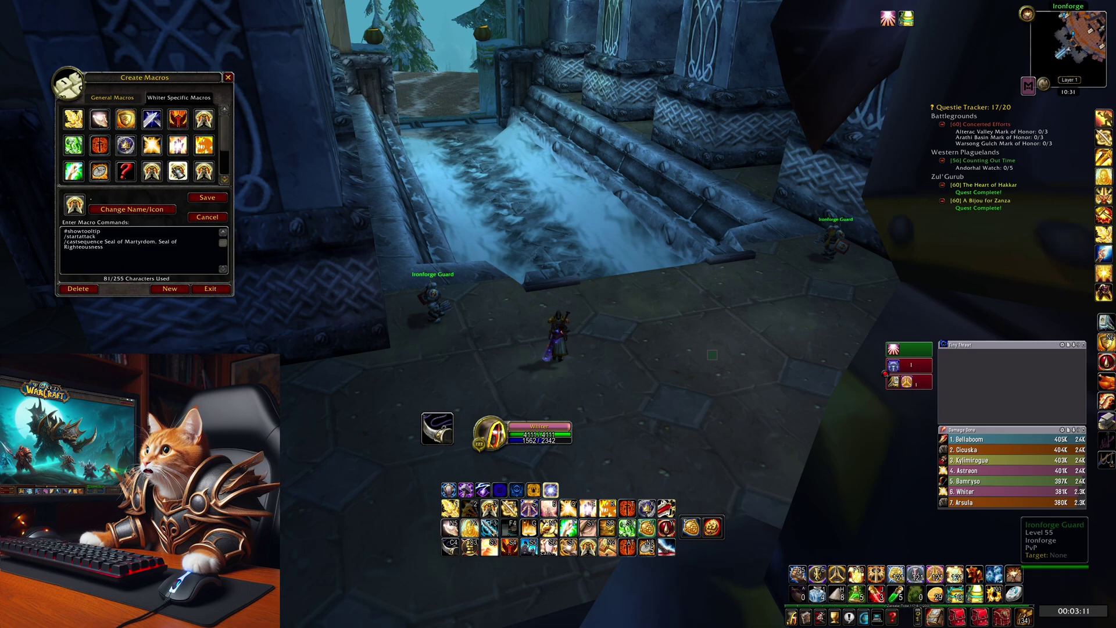
left_click(178, 170)
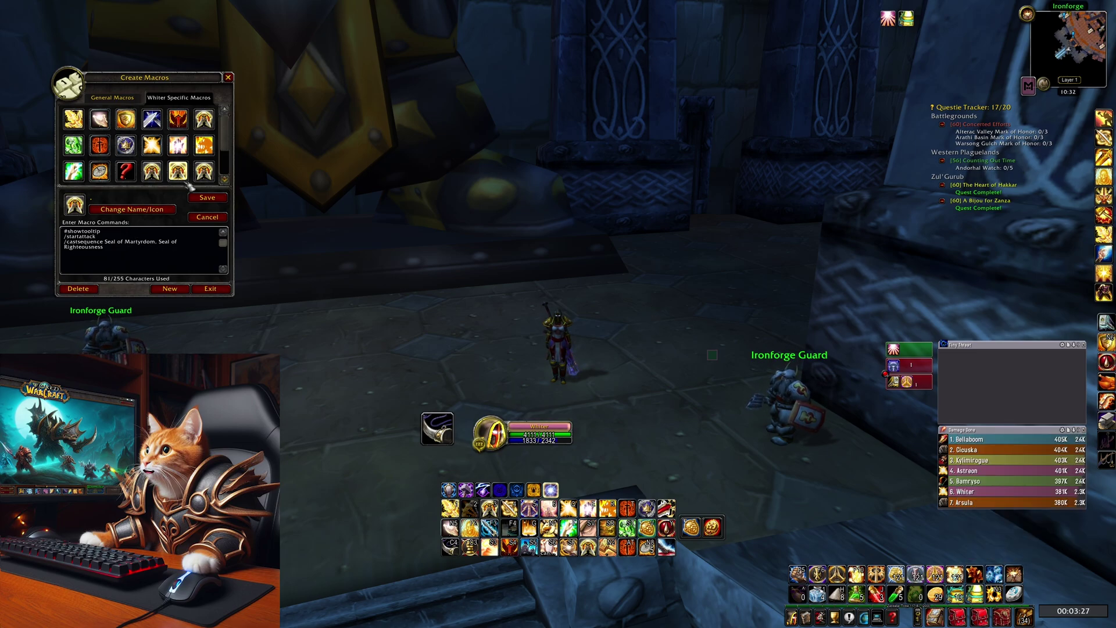
- Cycle seals six times with the Seal of Command castsequence macro, then open WeakAuras
left_click(204, 171)
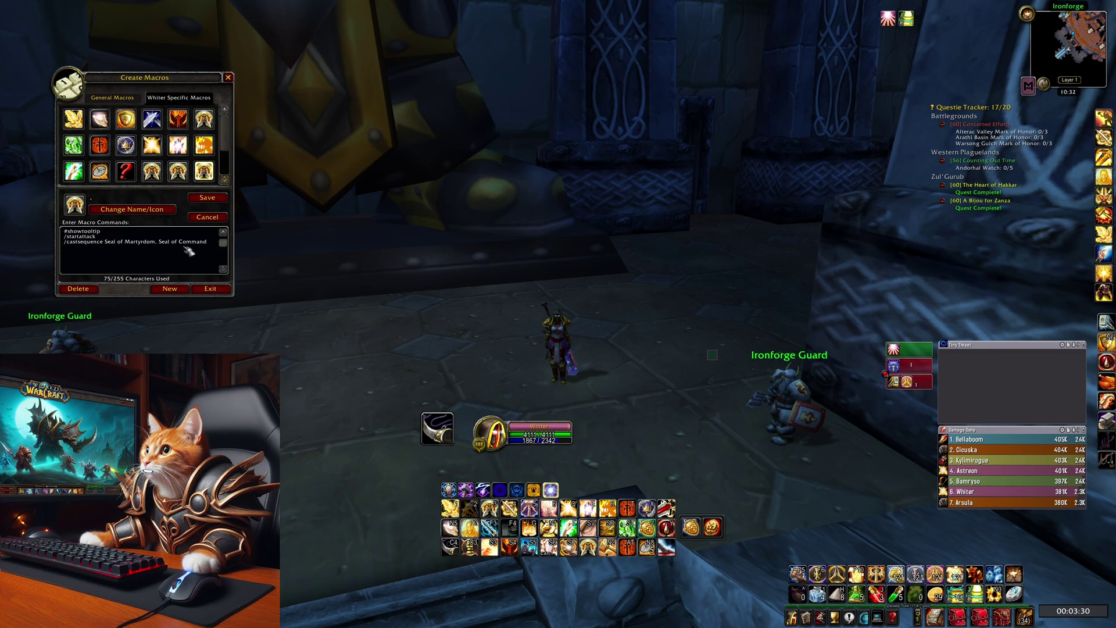
key("3")
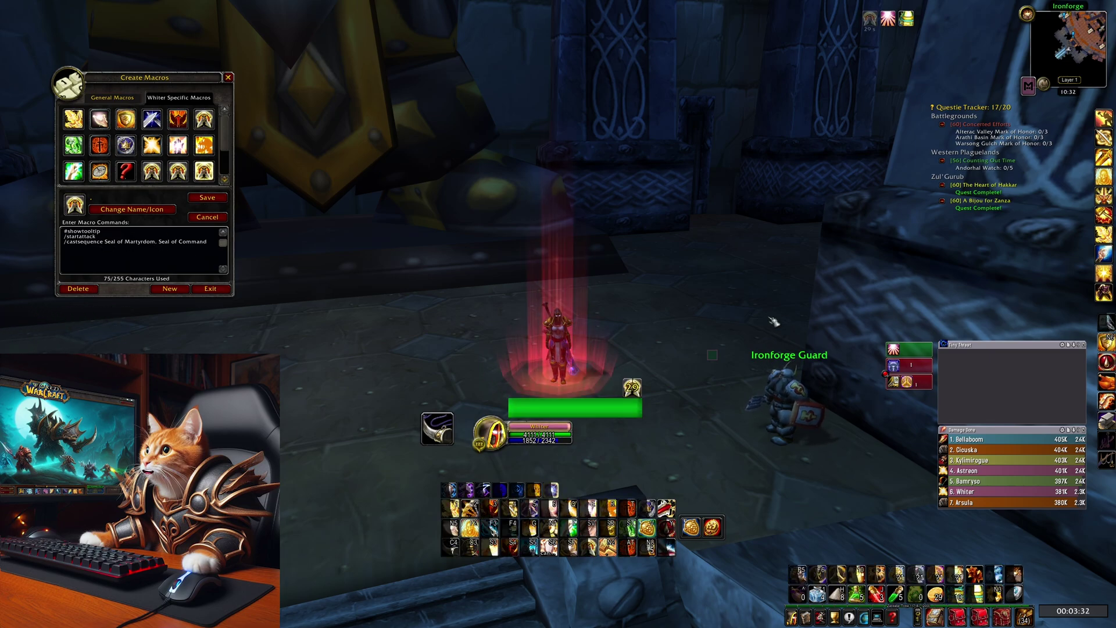
key("3")
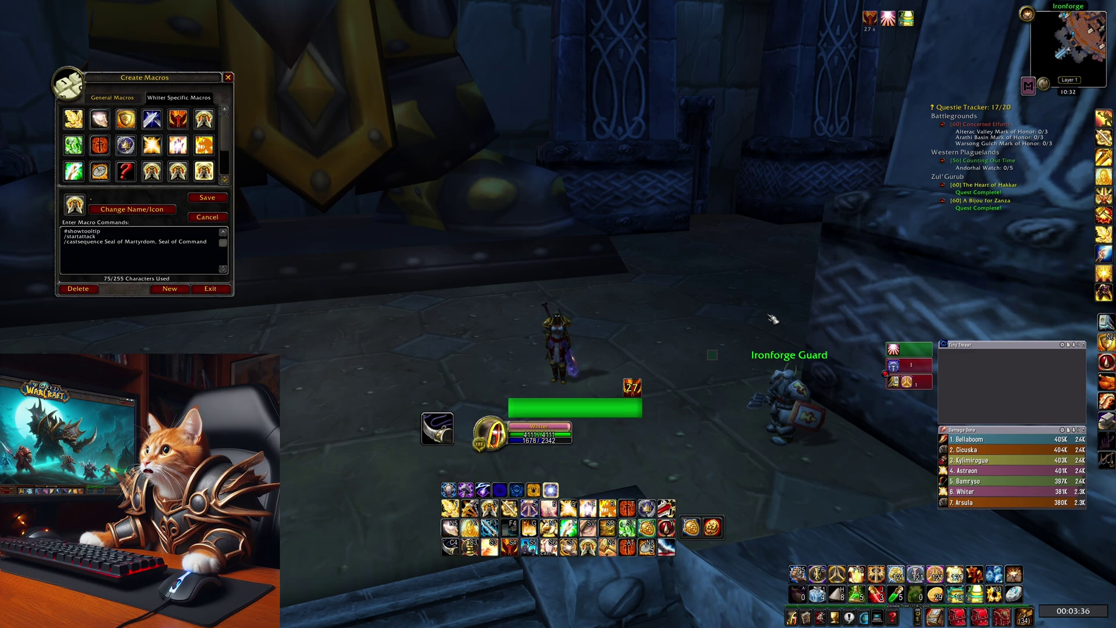
key("3")
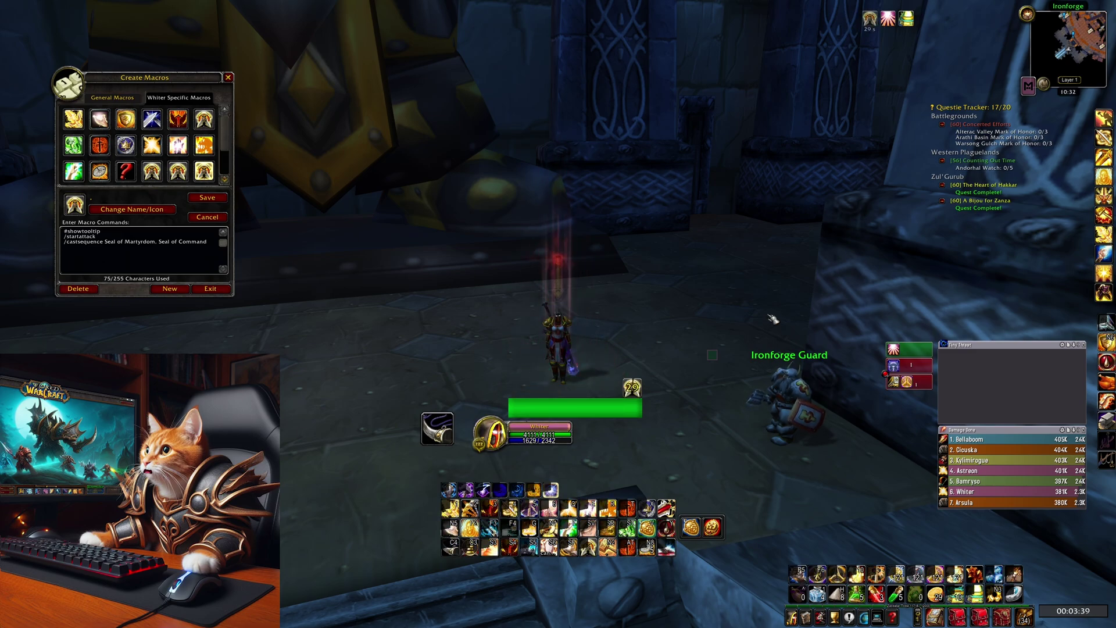
key("3")
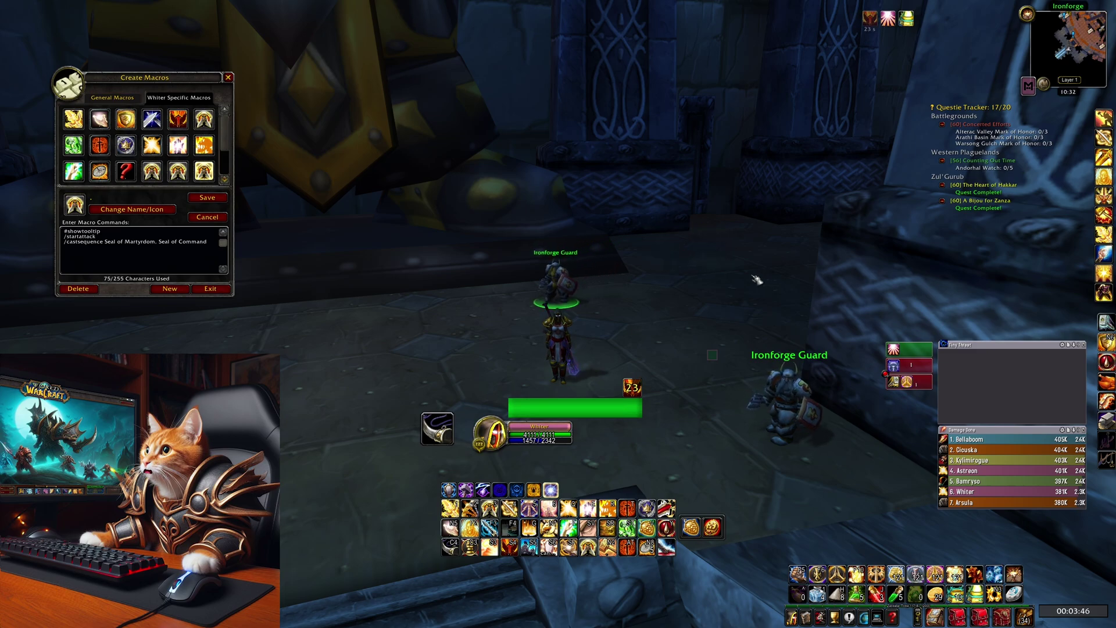
key("3")
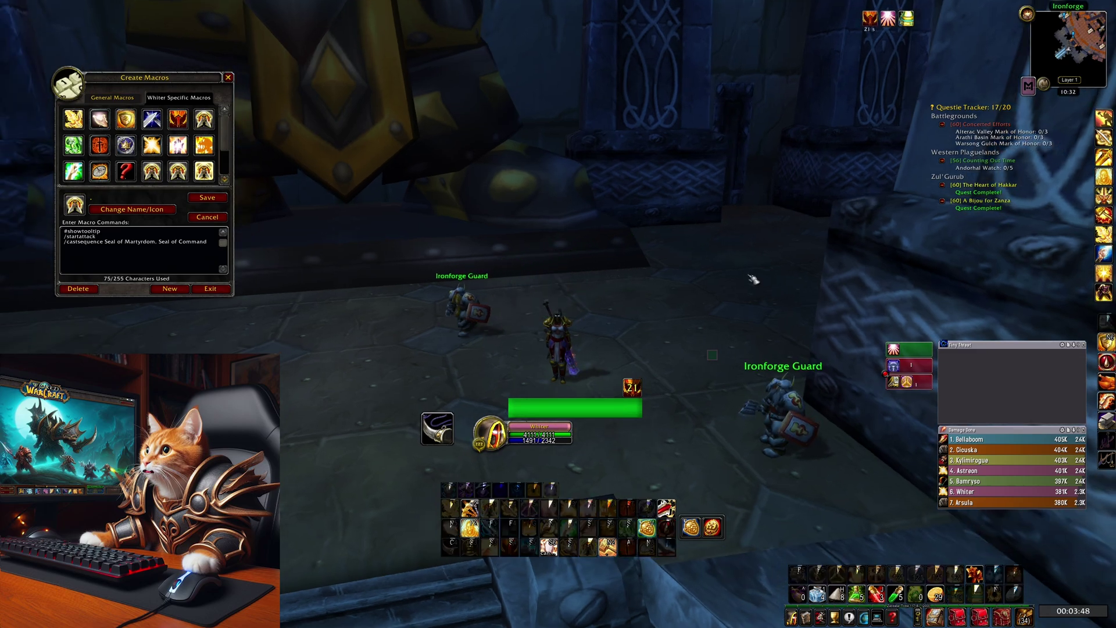
key("3")
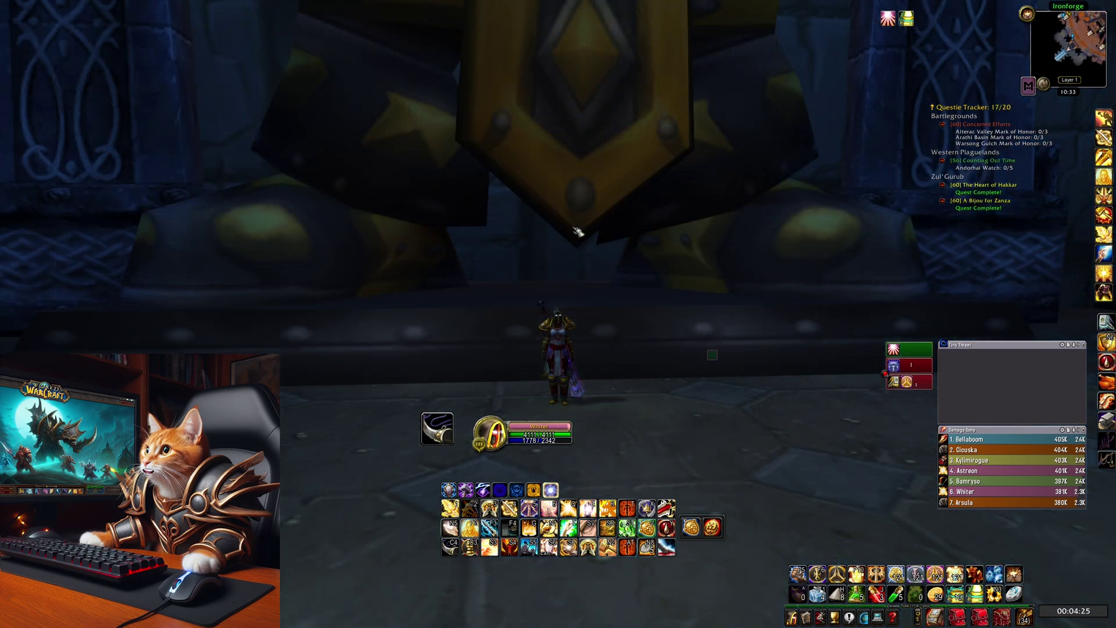
key("Return")
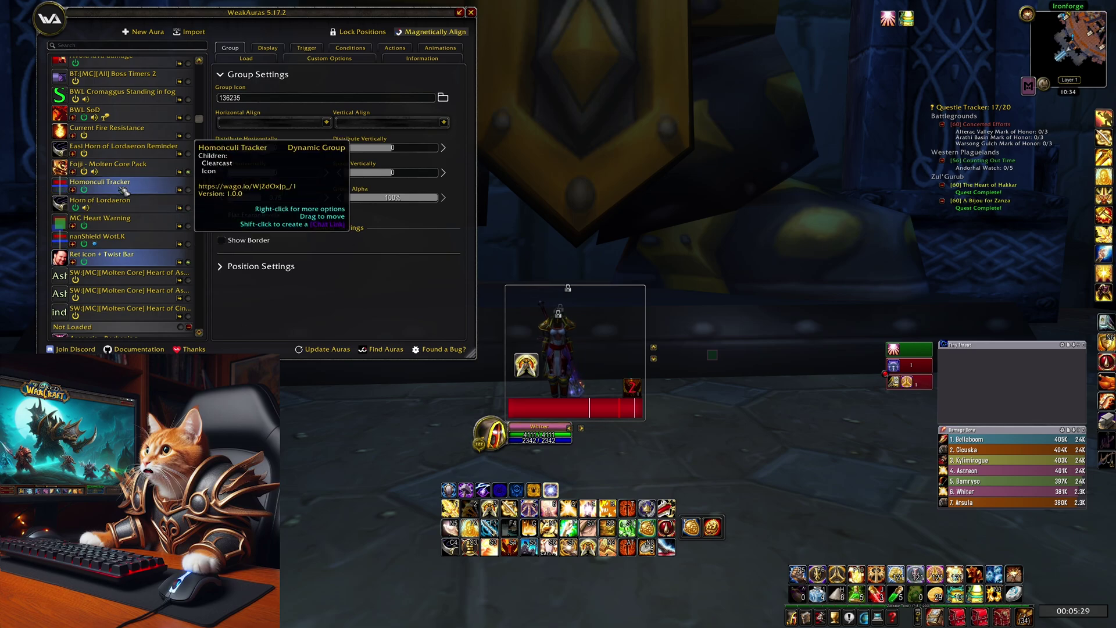
- Start an aura import, then preview Horn of Lordaeron by casting its buff
left_click(201, 33)
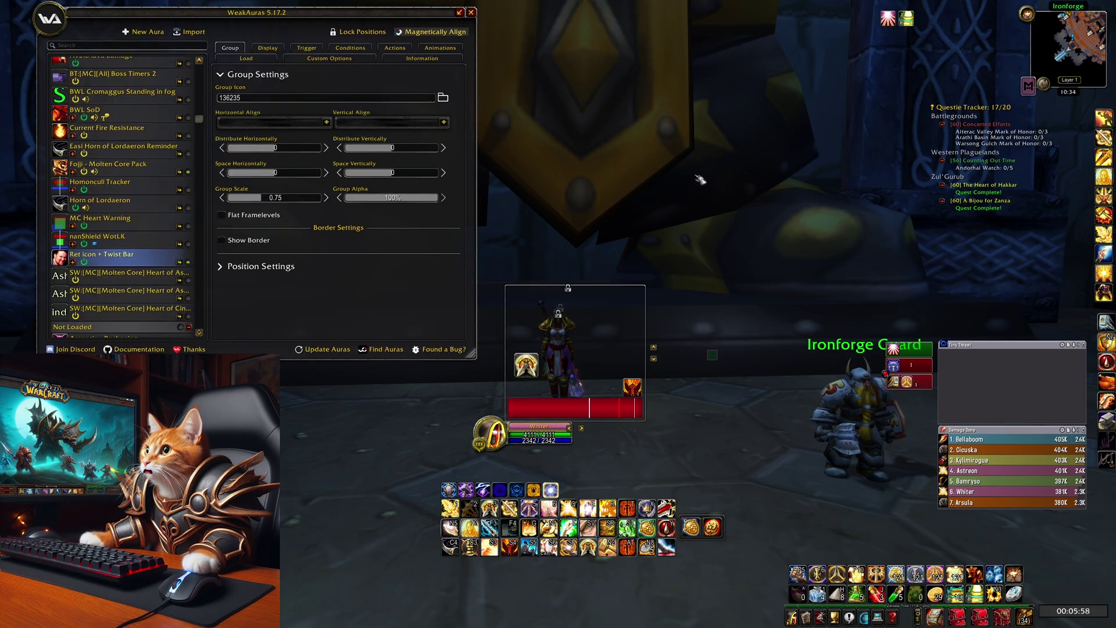
left_click(108, 208)
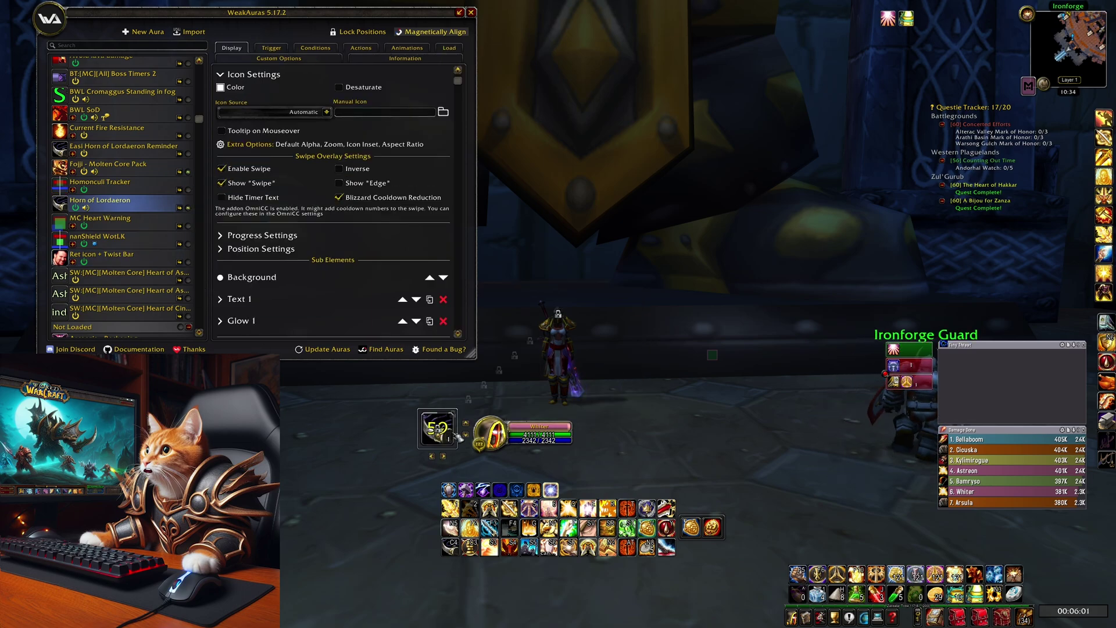
key("ctrl+4")
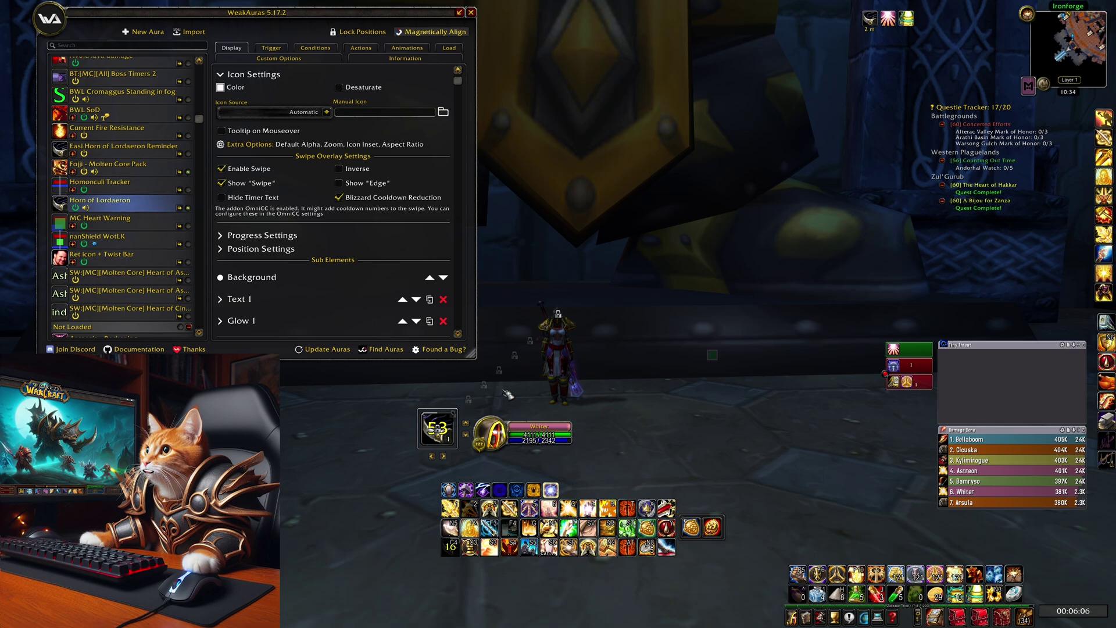
- Preview the BWL SoD, Current Fire Resistance, Homonculi Tracker and nanShield WotLK auras
scroll(110, 116, "up", 3)
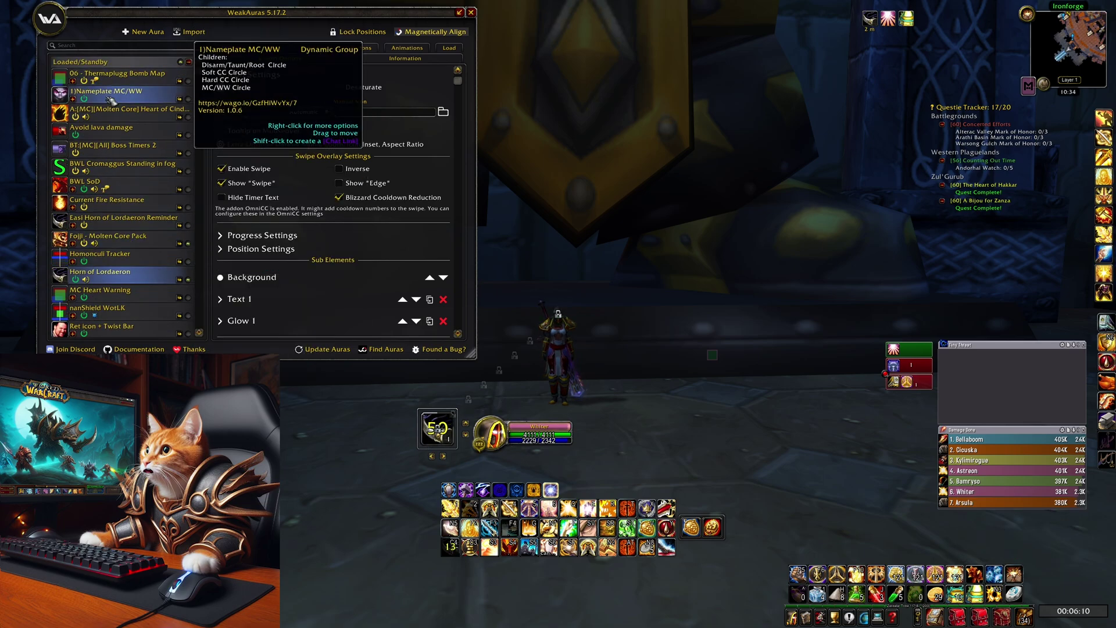
left_click(110, 182)
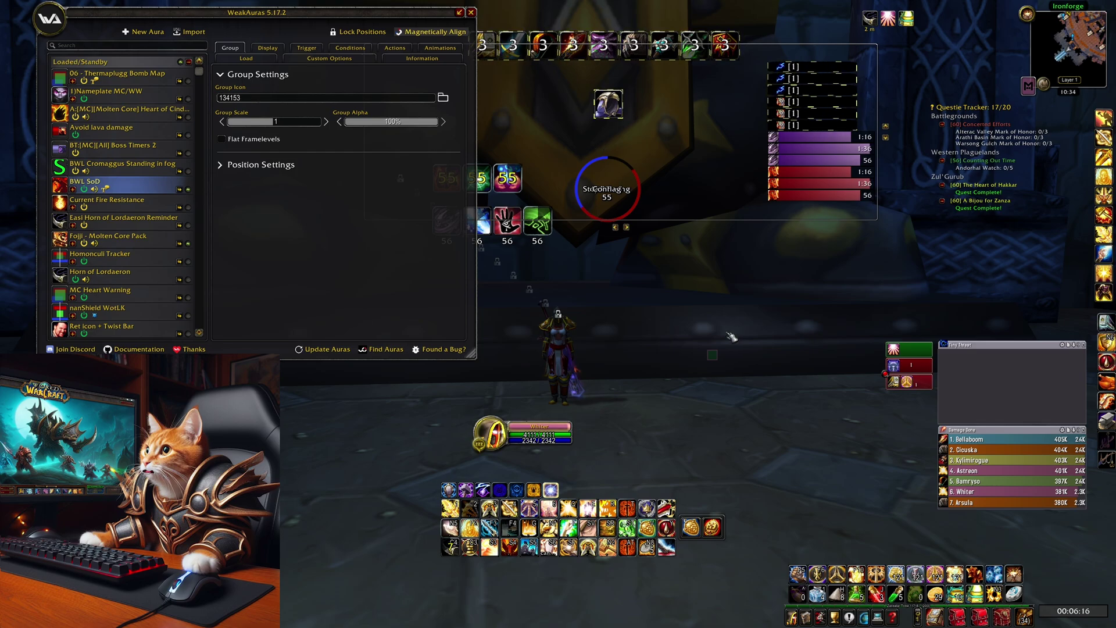
left_click(108, 200)
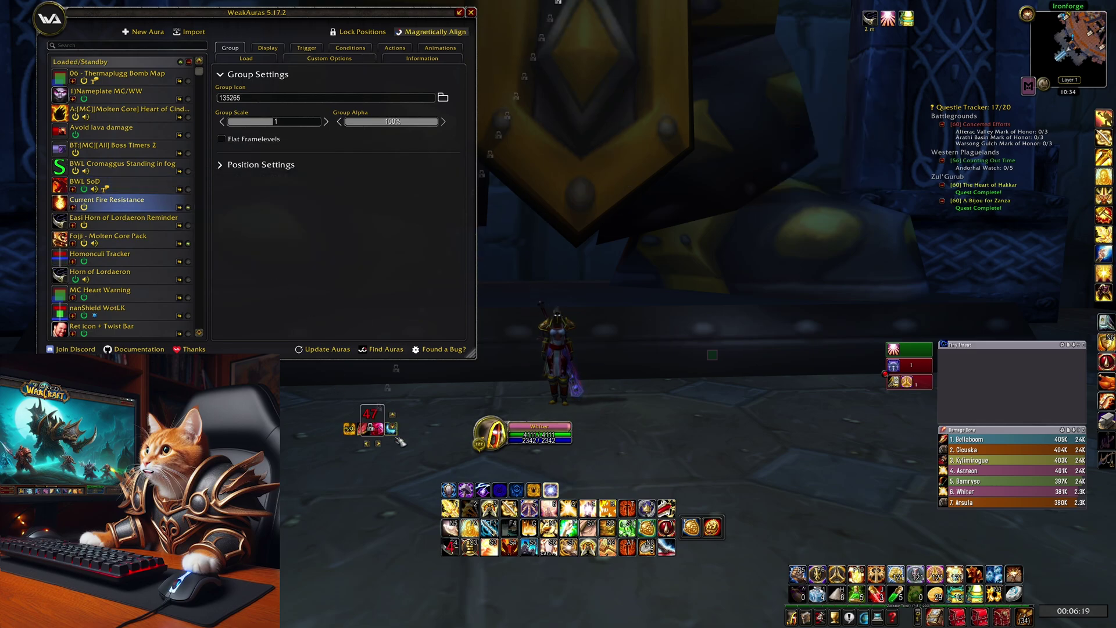
scroll(122, 215, "down", 1)
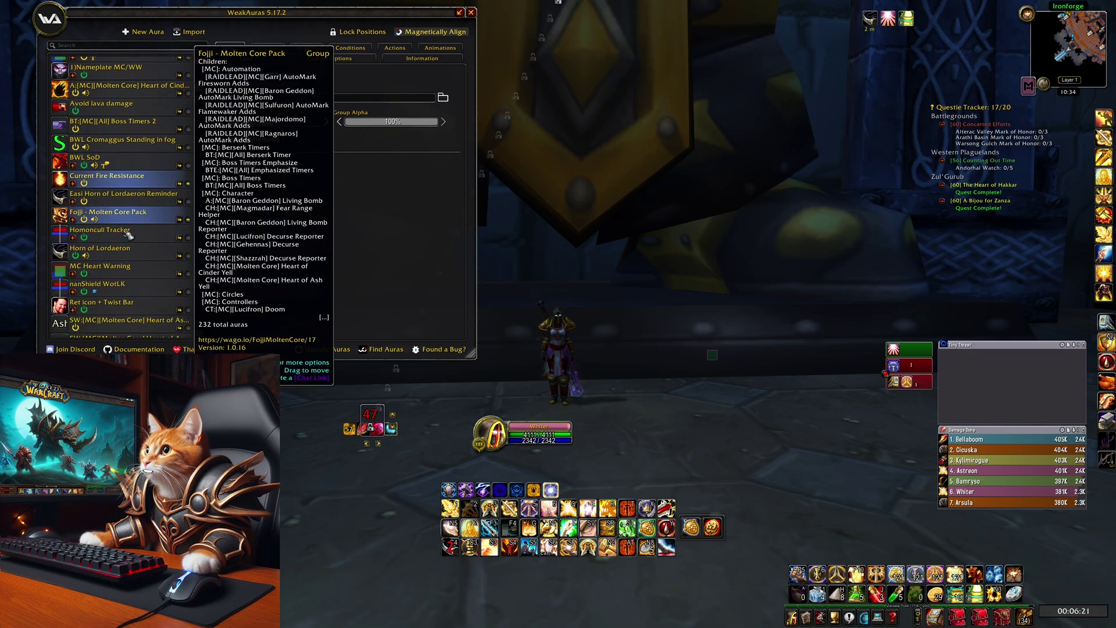
left_click(128, 232)
scroll(129, 228, "down", 4)
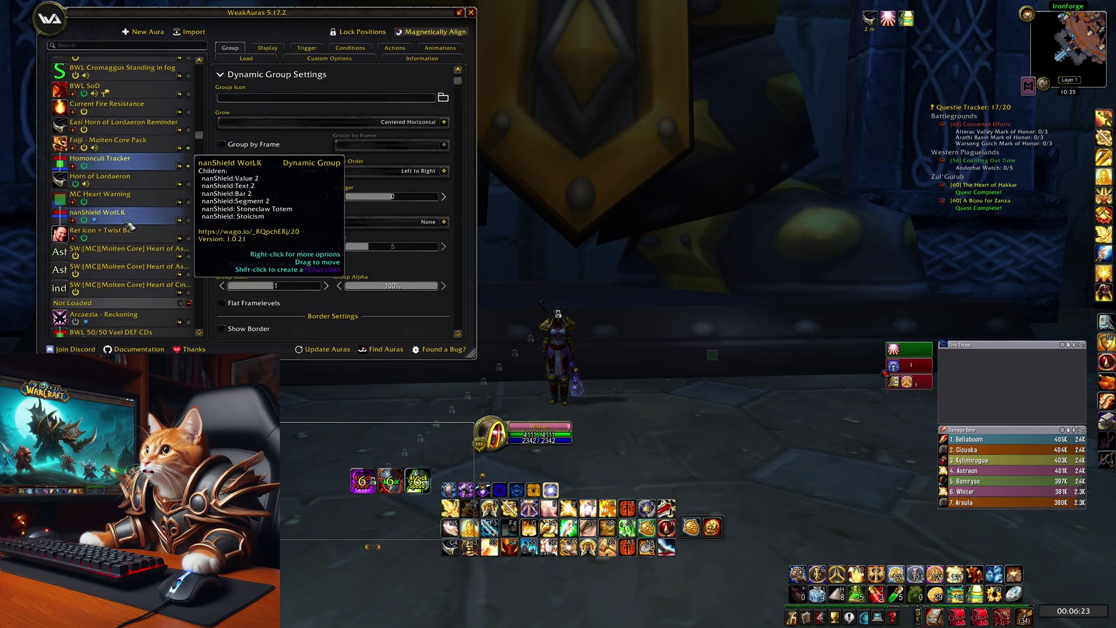
left_click(128, 216)
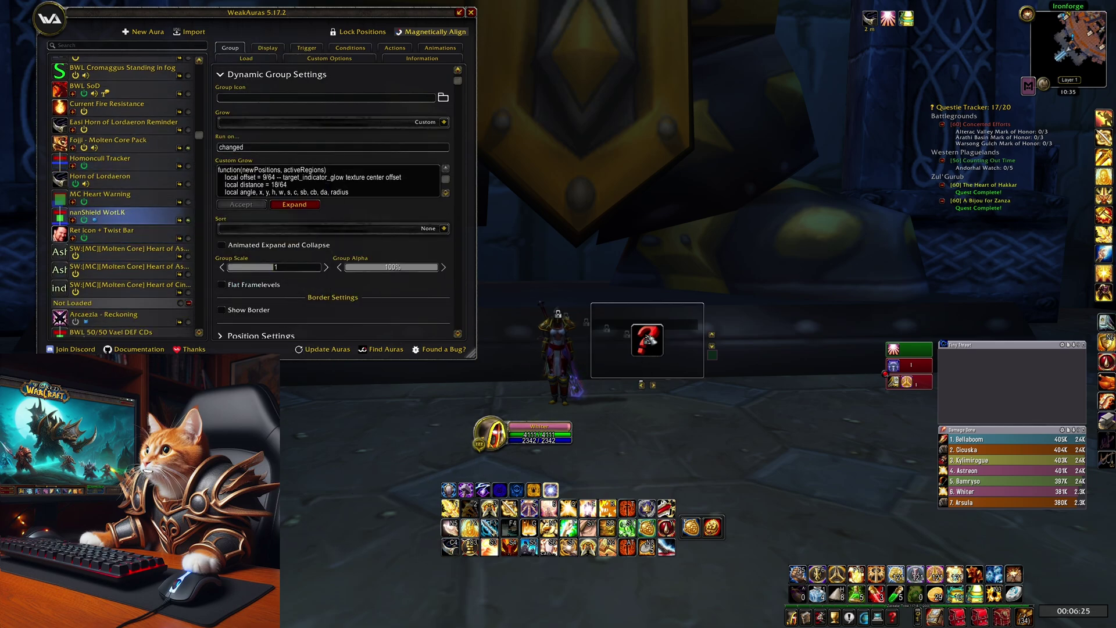